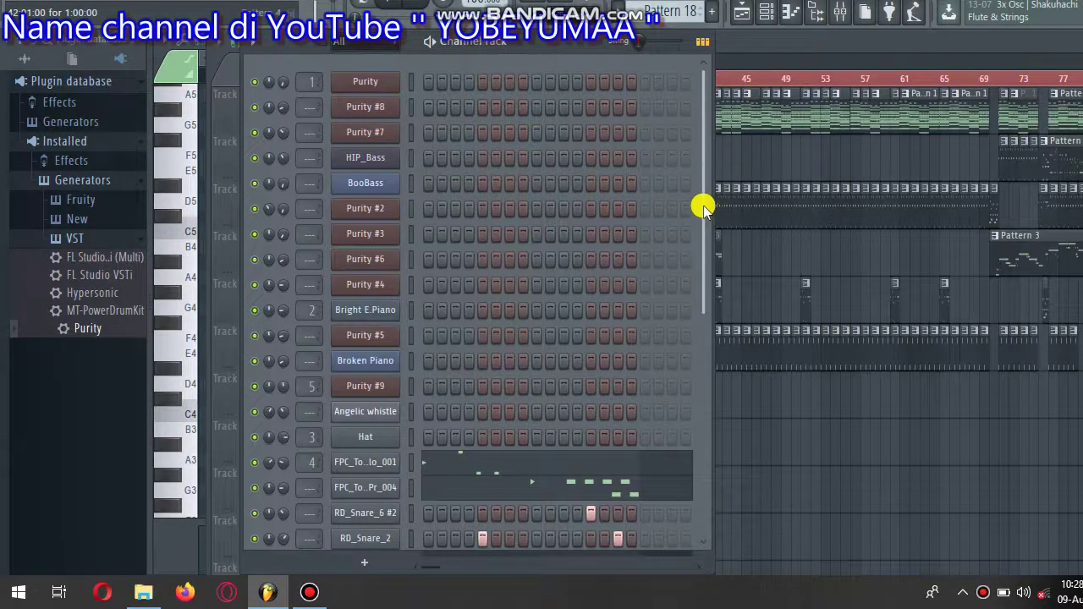
Select Pattern 1 in the playlist and display its instrument channels in the channel rack
drag(702, 207, 431, 64)
key(F6)
click(358, 101)
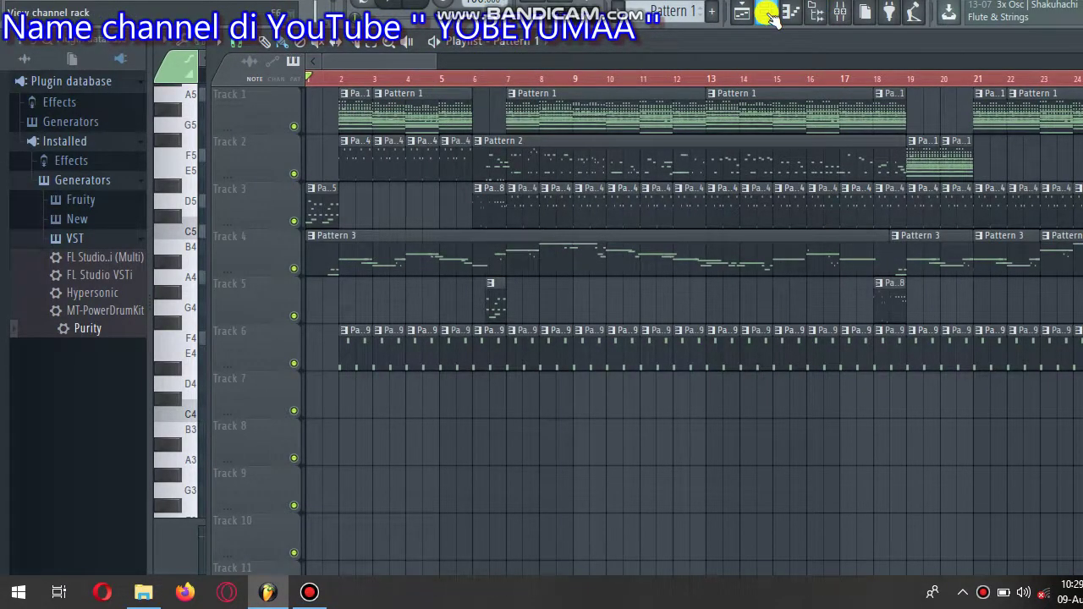
click(768, 14)
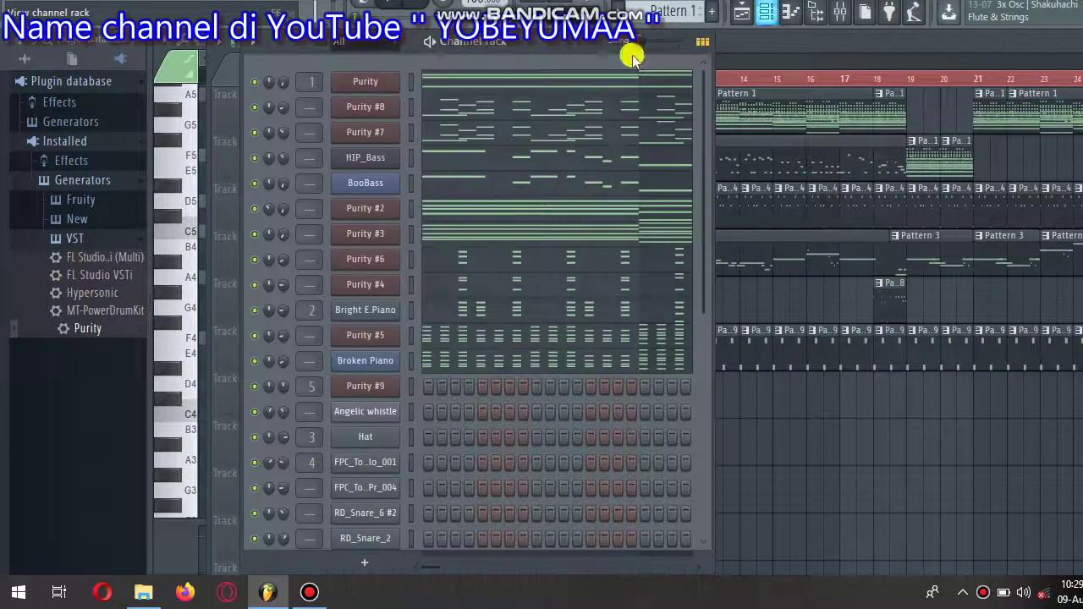
scroll(701, 96, up, 1)
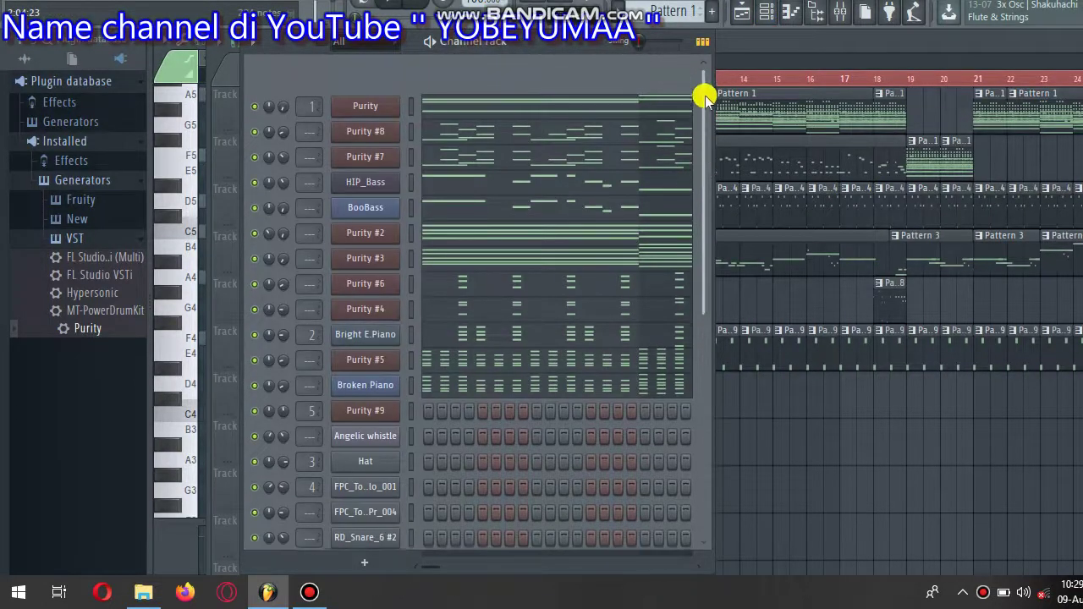
scroll(695, 82, down, 1)
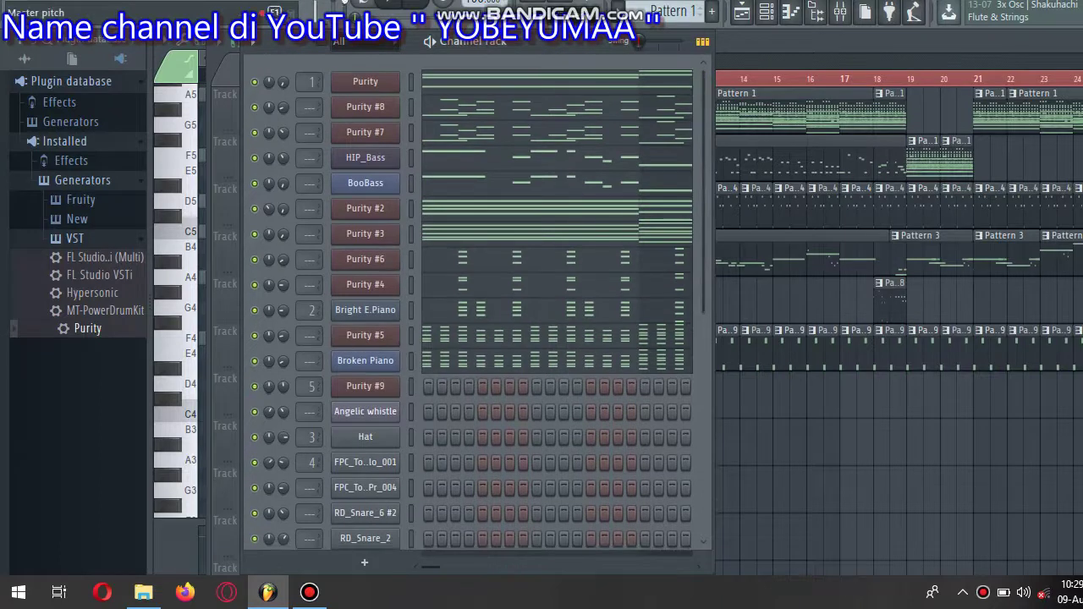
Mute the channels from Purity #8 down to Broken Piano and play Pattern 1 to hear the first Purity channel
click(254, 309)
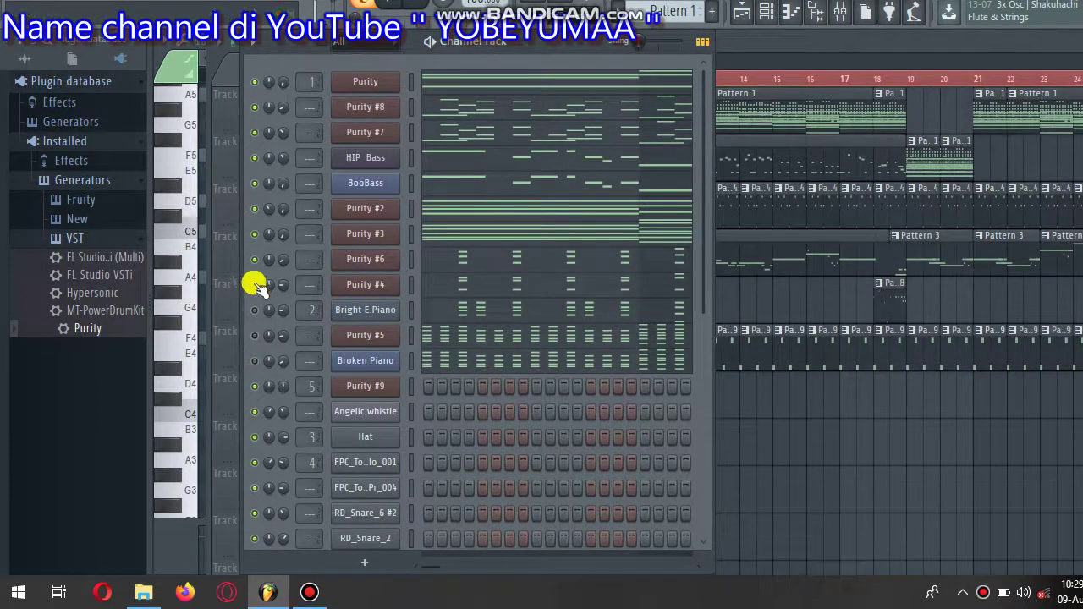
click(254, 284)
click(393, 4)
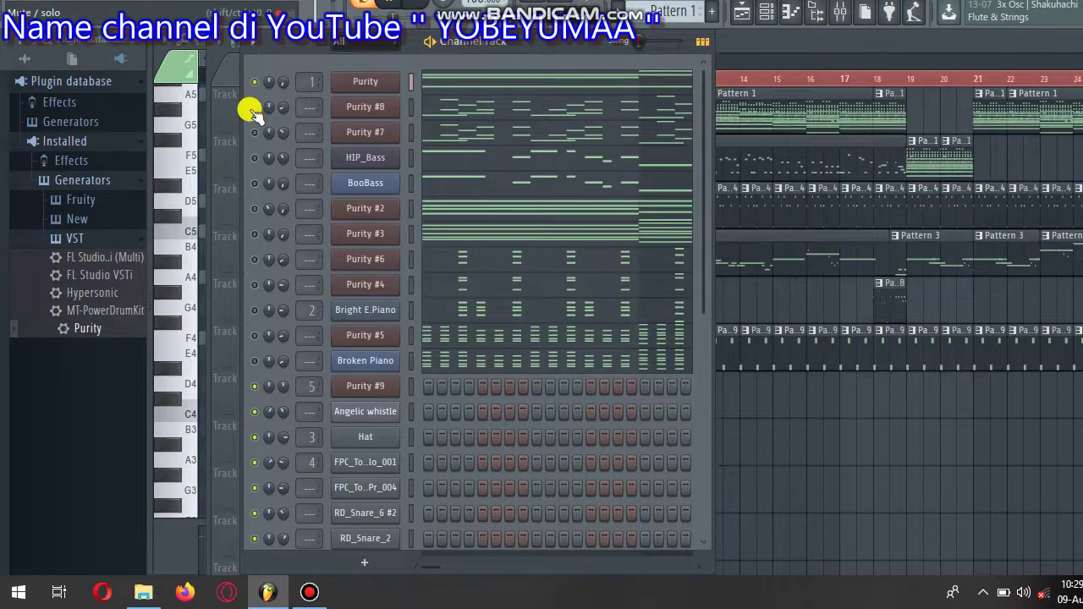
Examine the first Purity channel's chord notes across the whole pattern in the piano roll, and return to the channel rack
click(479, 82)
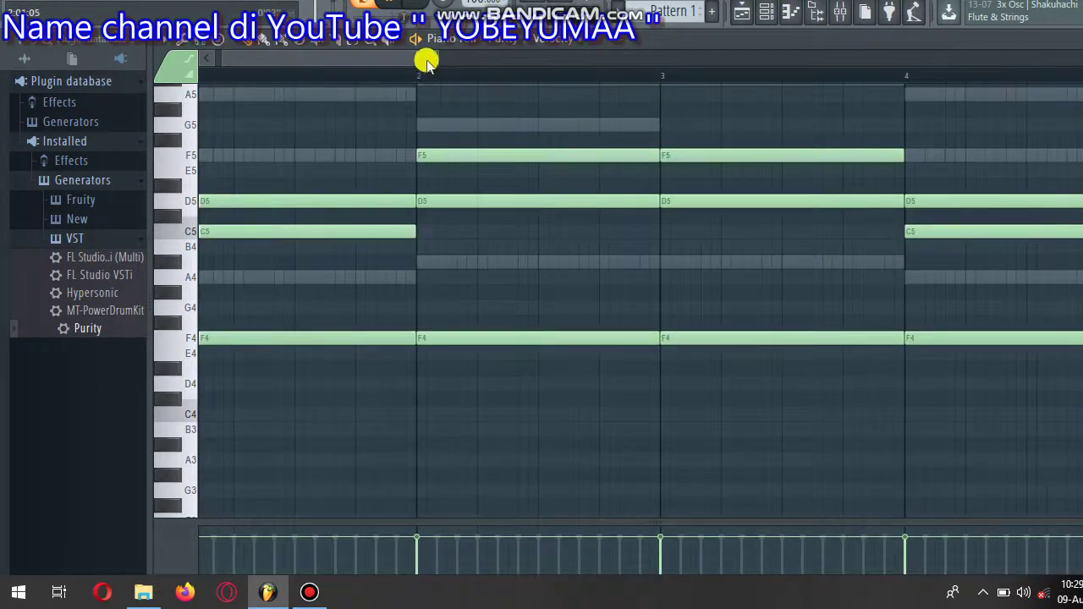
drag(428, 61, 846, 58)
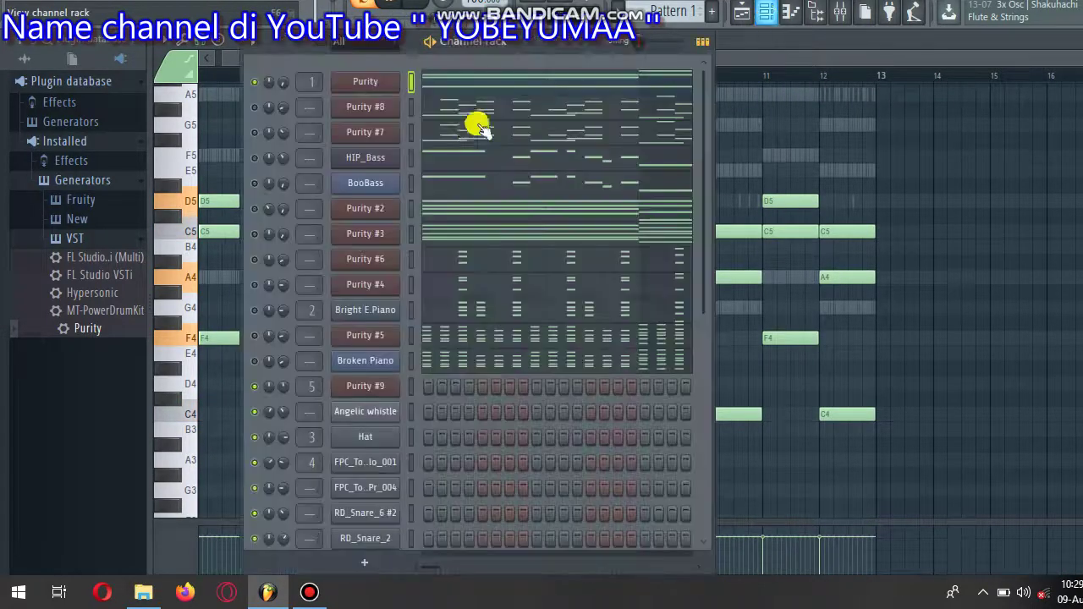
click(767, 15)
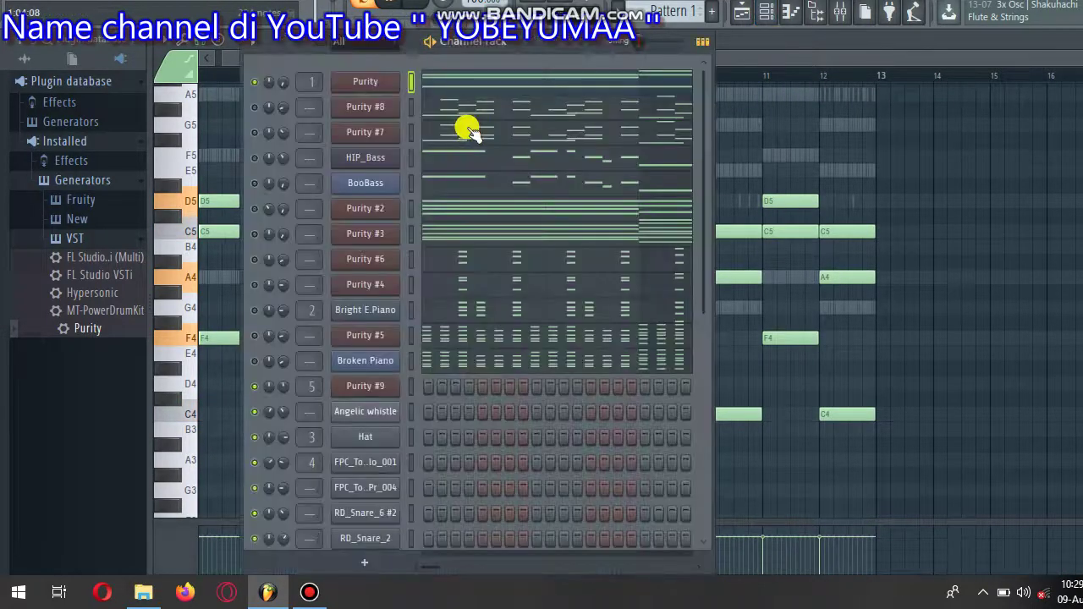
Audition Purity #8 and HIP_Bass by unmuting them in turn alongside the first Purity channel
click(254, 107)
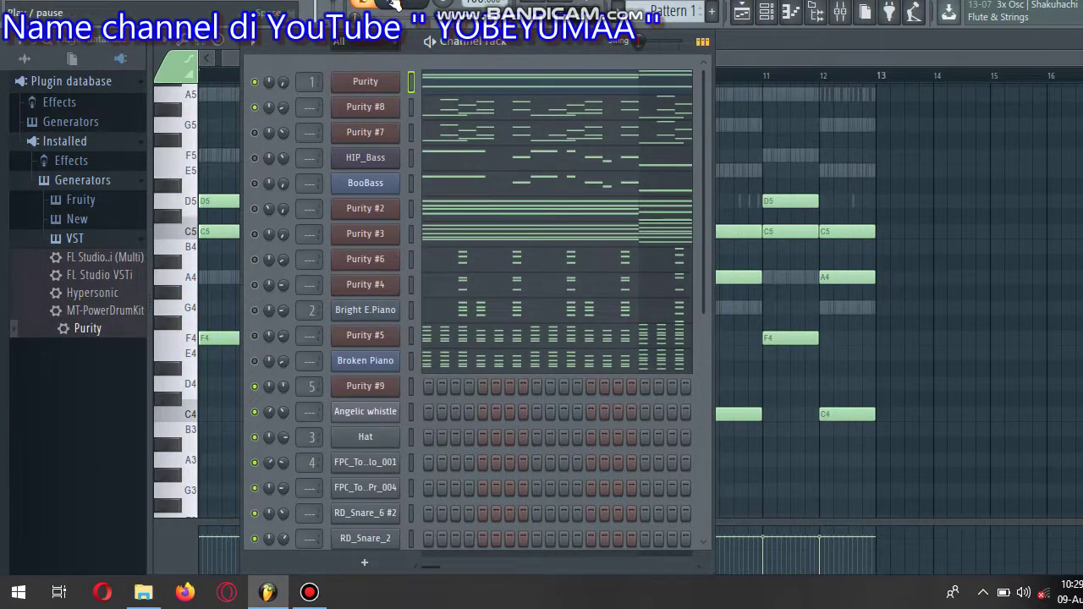
click(391, 3)
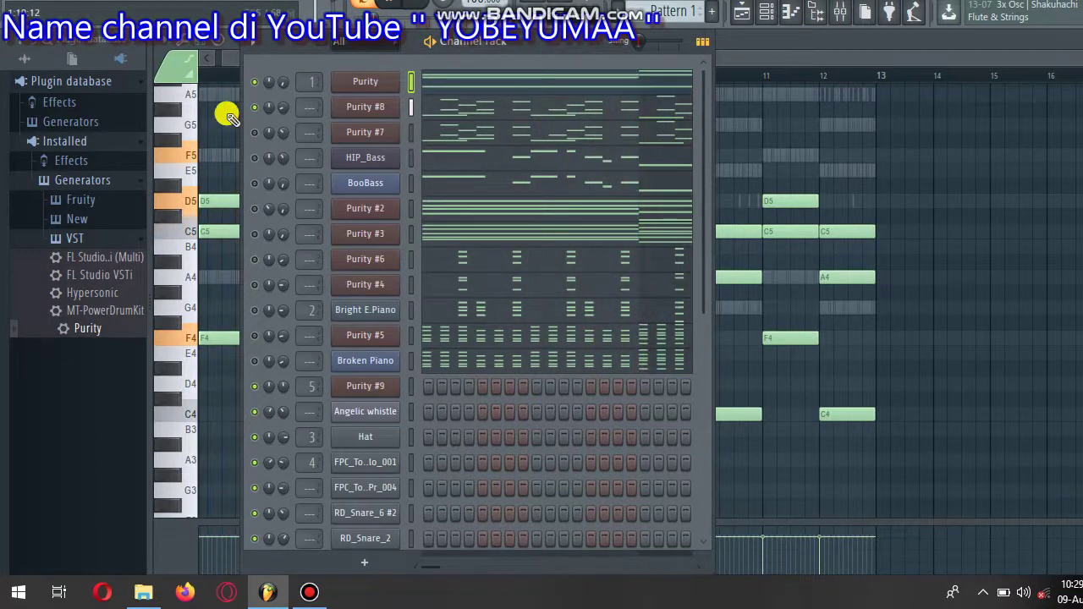
click(254, 158)
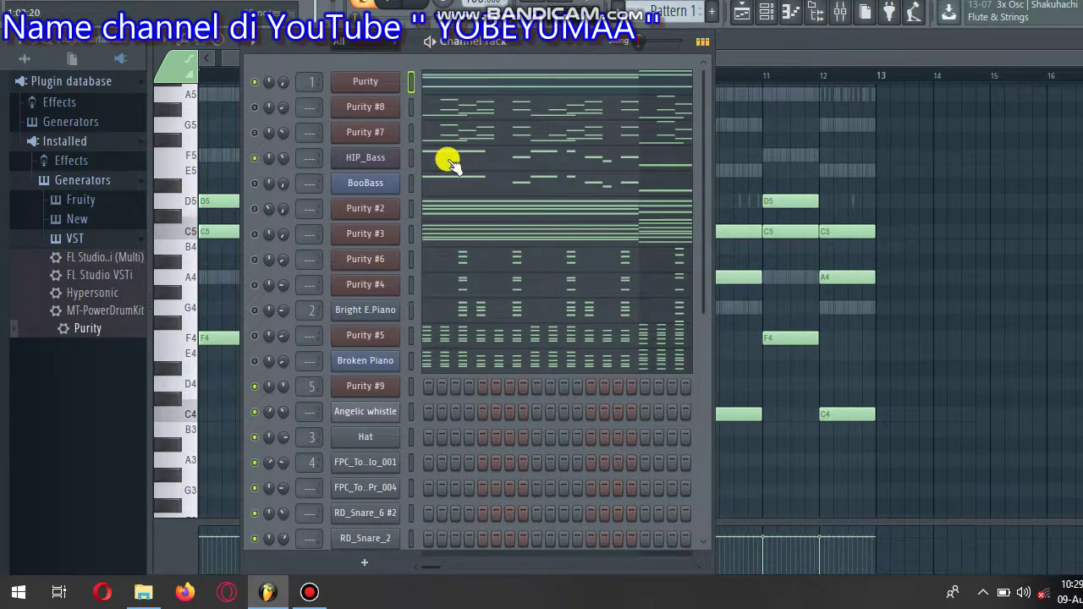
Examine HIP_Bass's notes in the piano roll during playback, and return to the channel rack
click(436, 161)
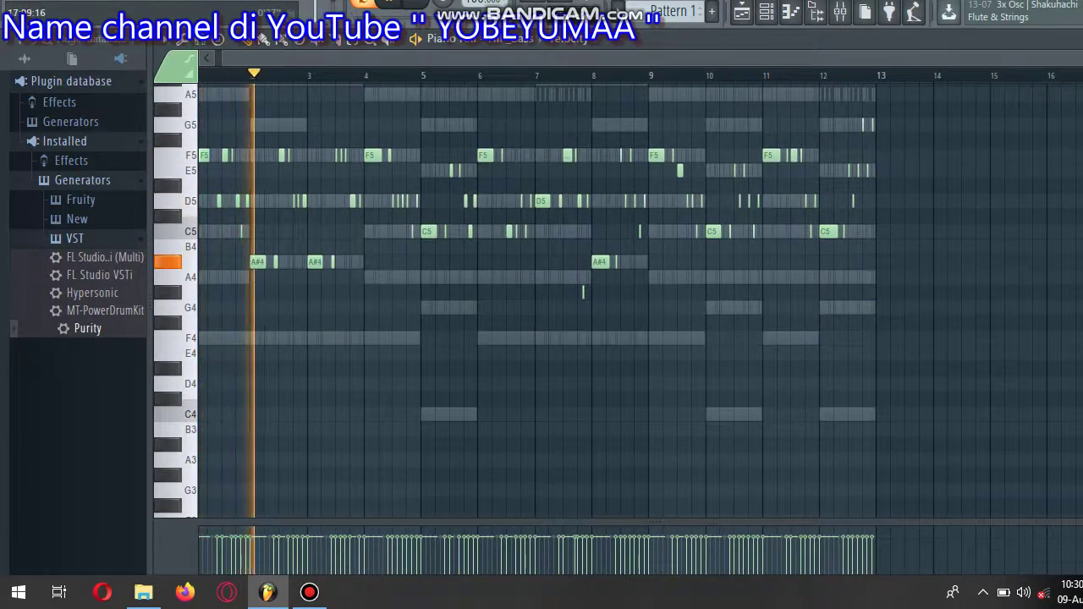
scroll(737, 113, up, 4)
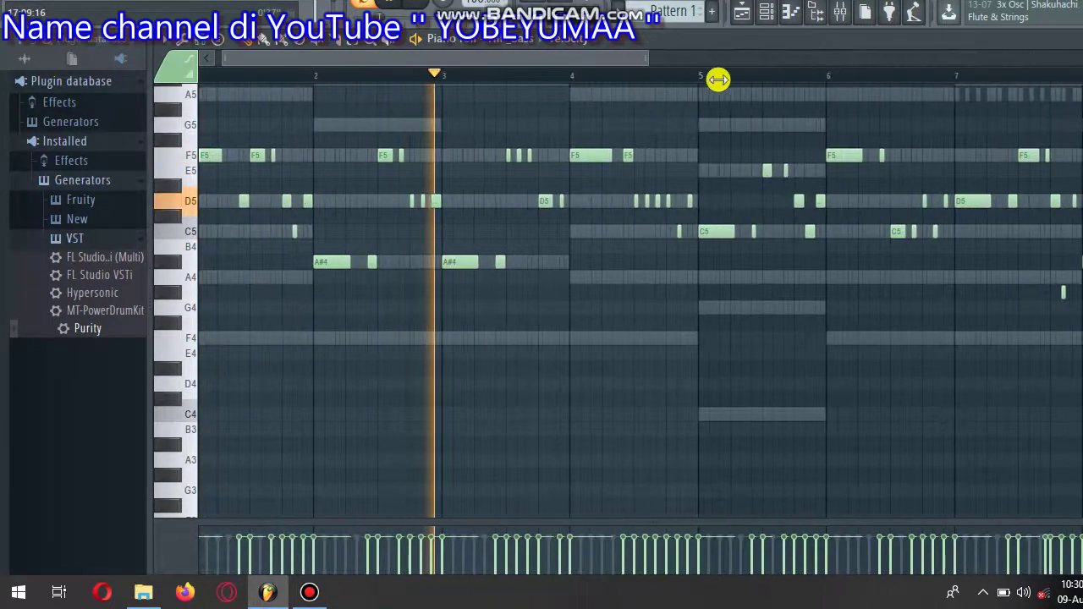
scroll(865, 68, down, 4)
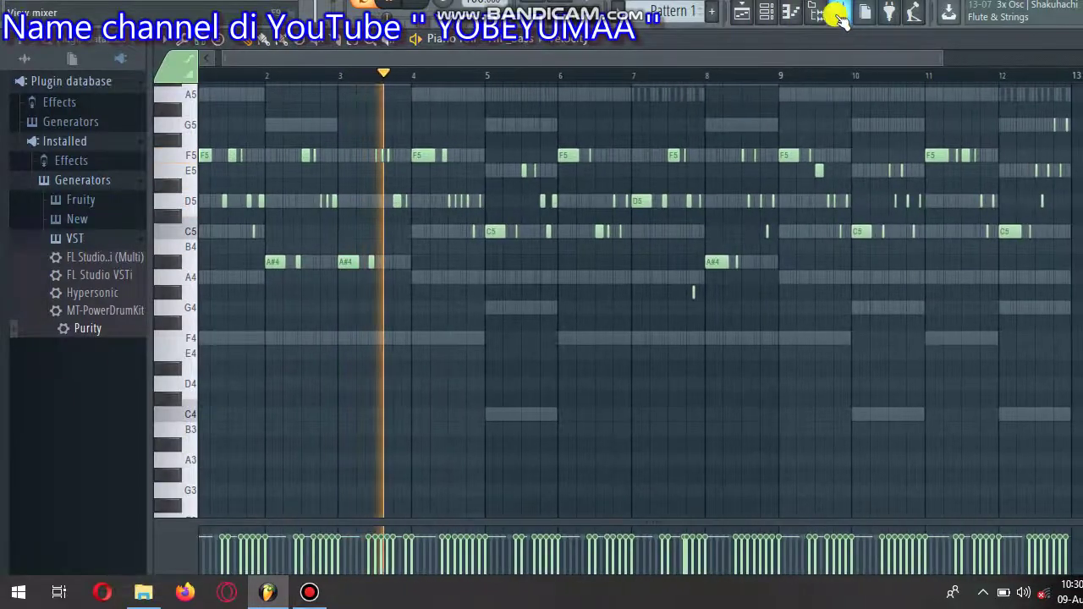
click(765, 13)
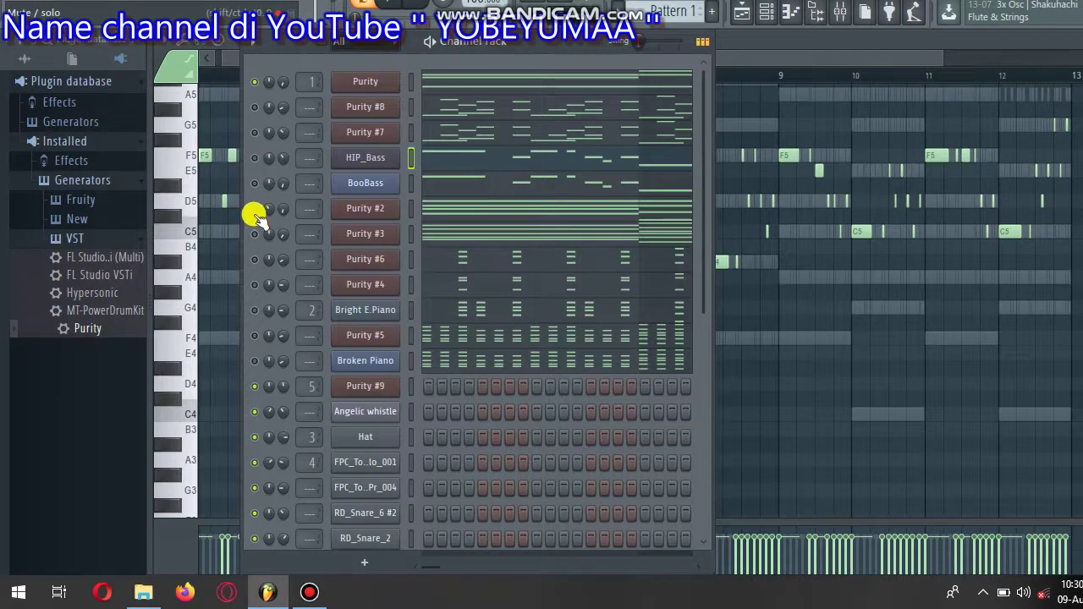
Start and stop playback to audition Purity #2 and Purity #3 together with the first Purity channel
key(space)
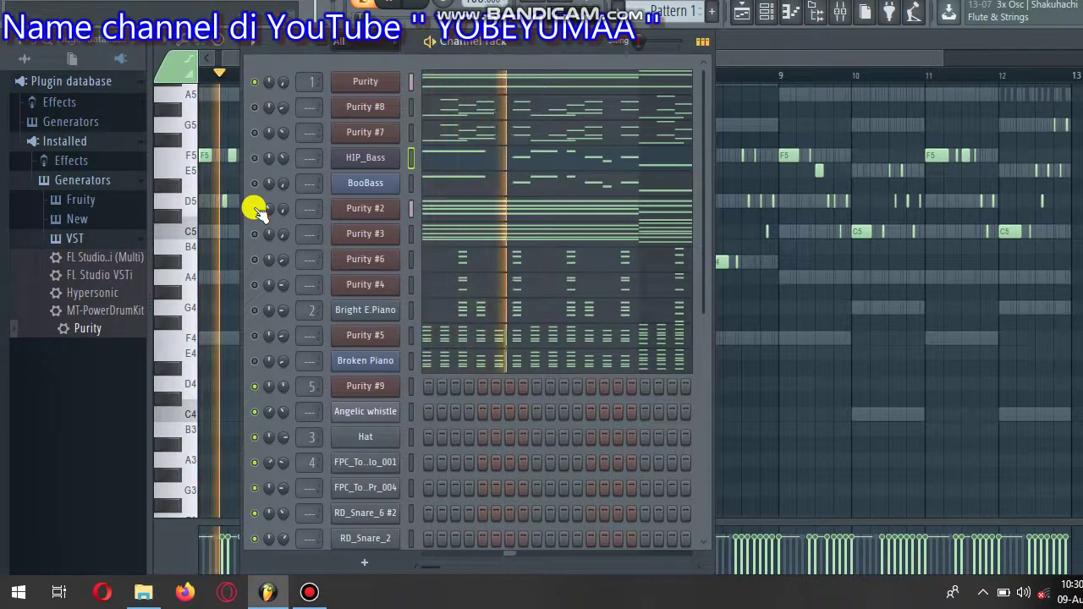
key(space)
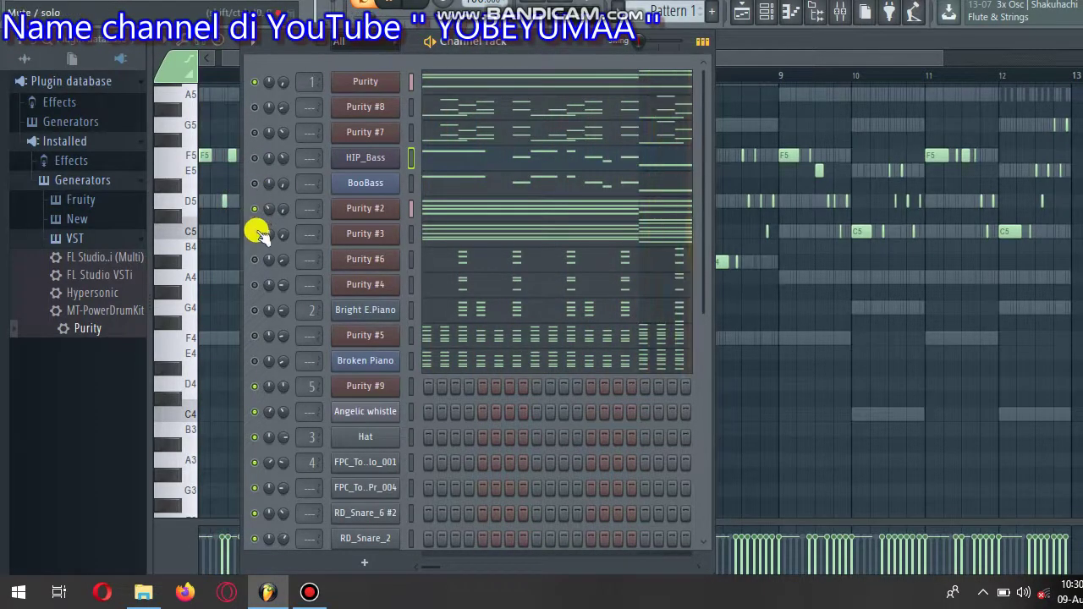
key(space)
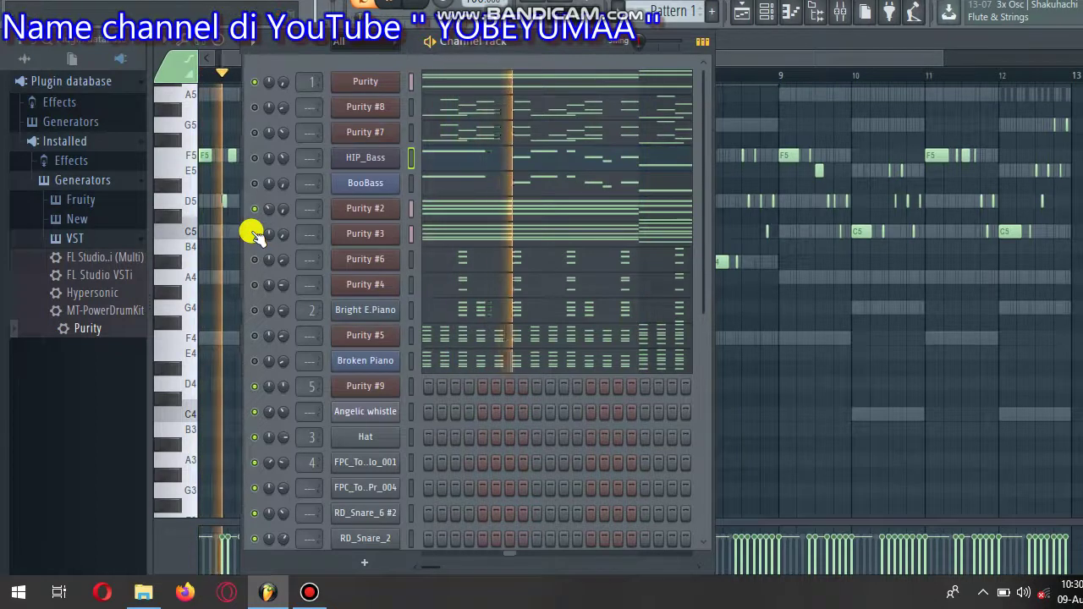
key(space)
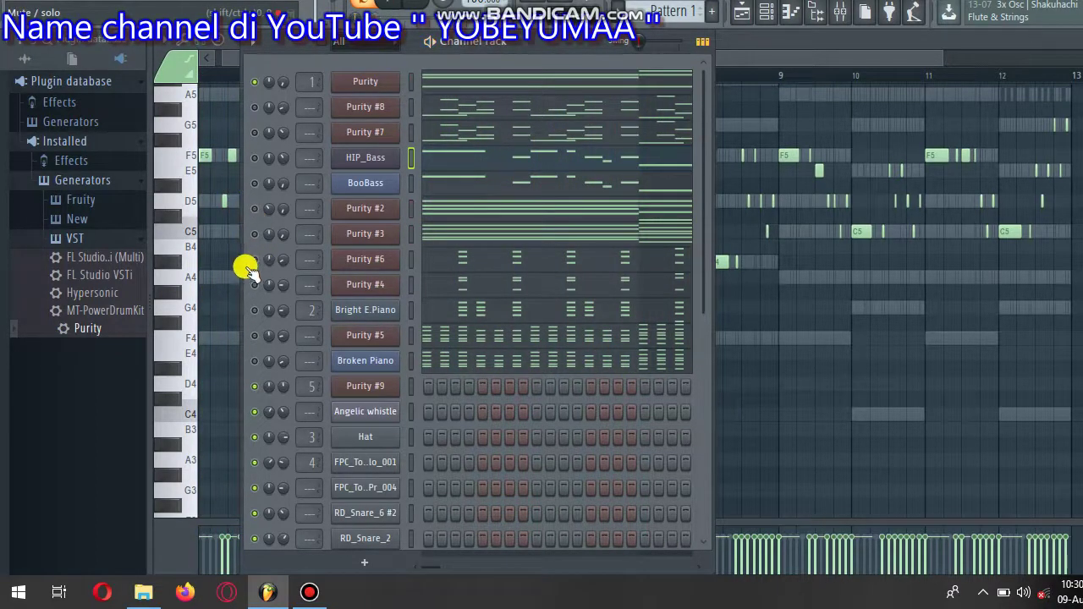
key(space)
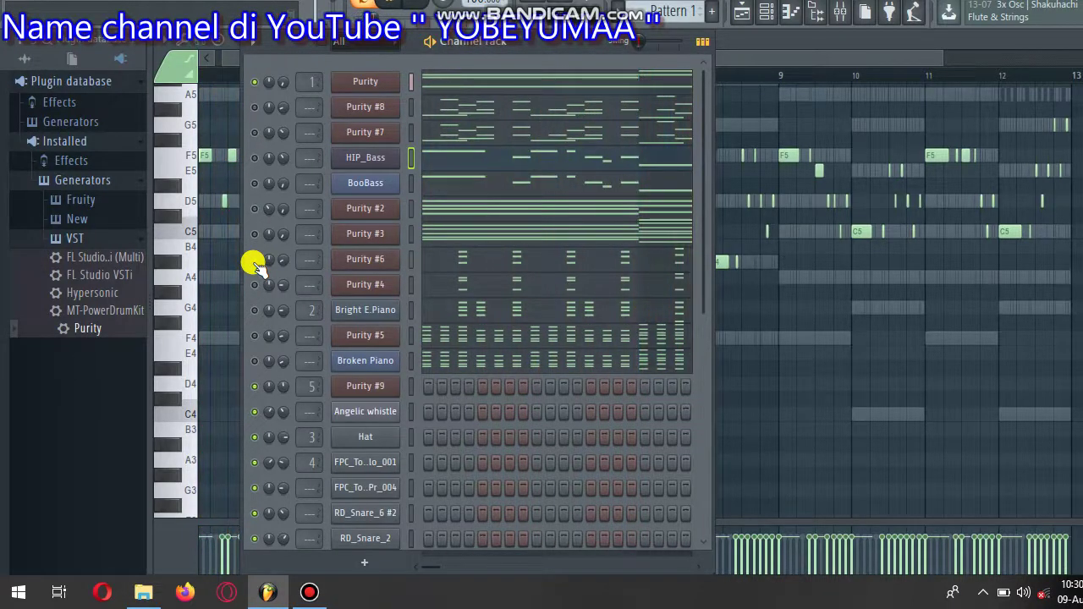
Unmute Purity #6 and Purity #4, and examine Purity #4's notes across the octaves in the piano roll during playback
click(254, 260)
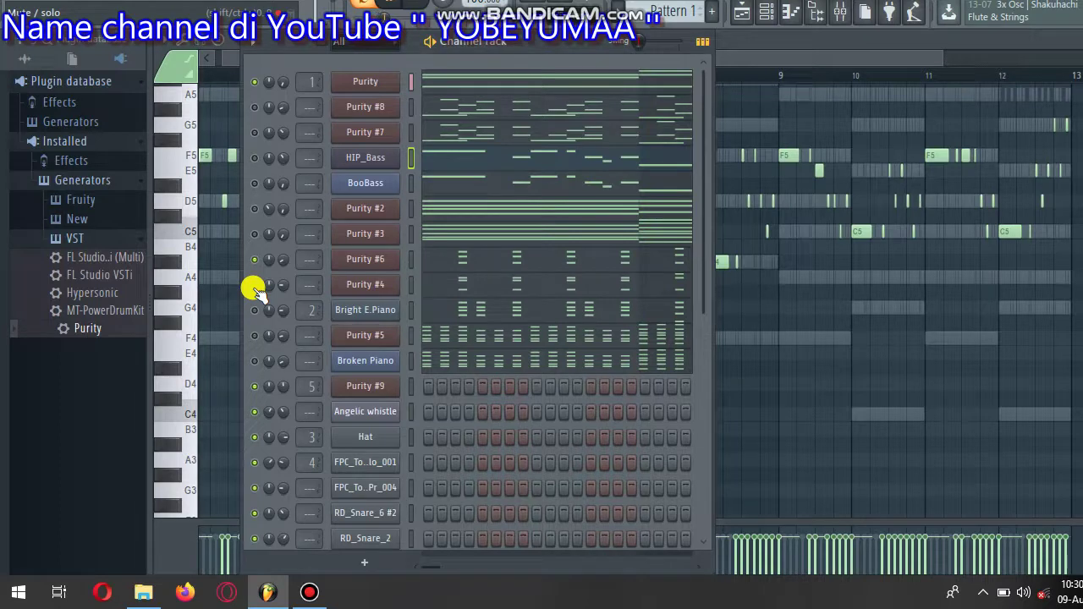
click(255, 285)
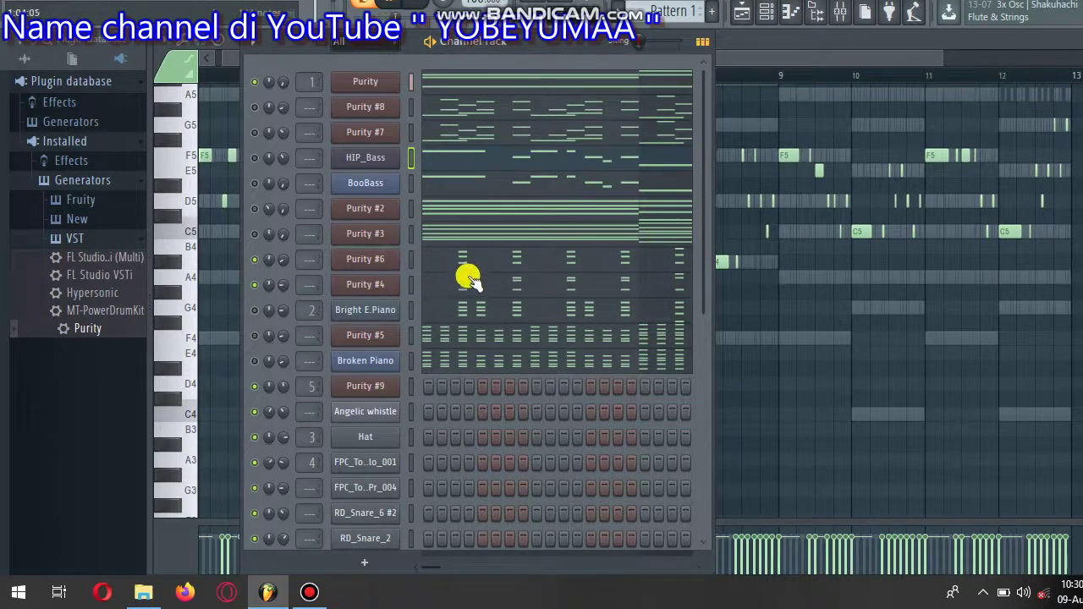
key(F6)
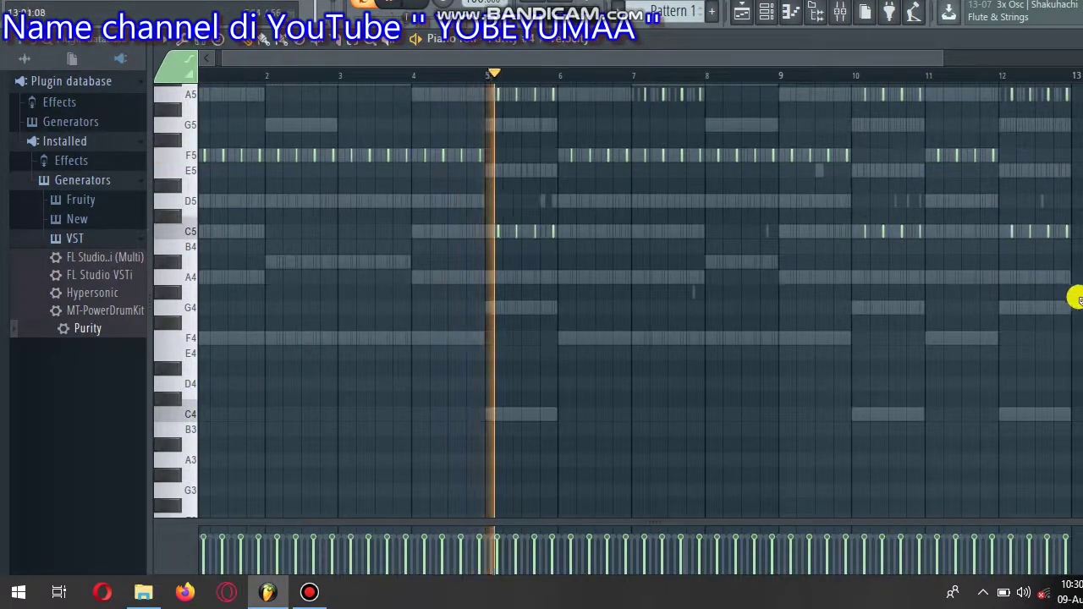
scroll(1076, 298, up, 3)
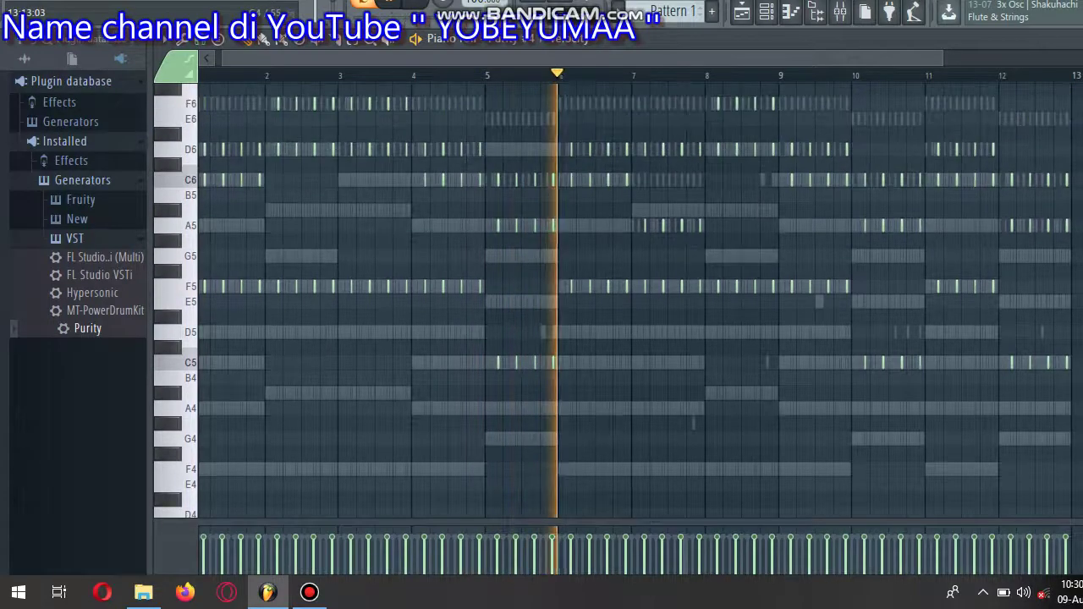
scroll(614, 300, up, 3)
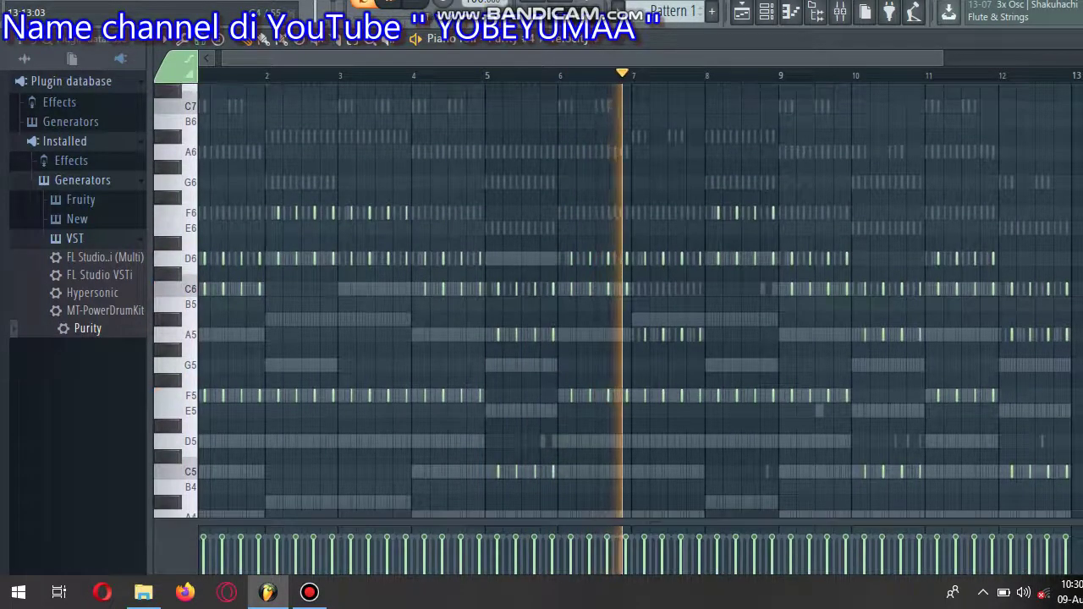
scroll(614, 300, down, 1)
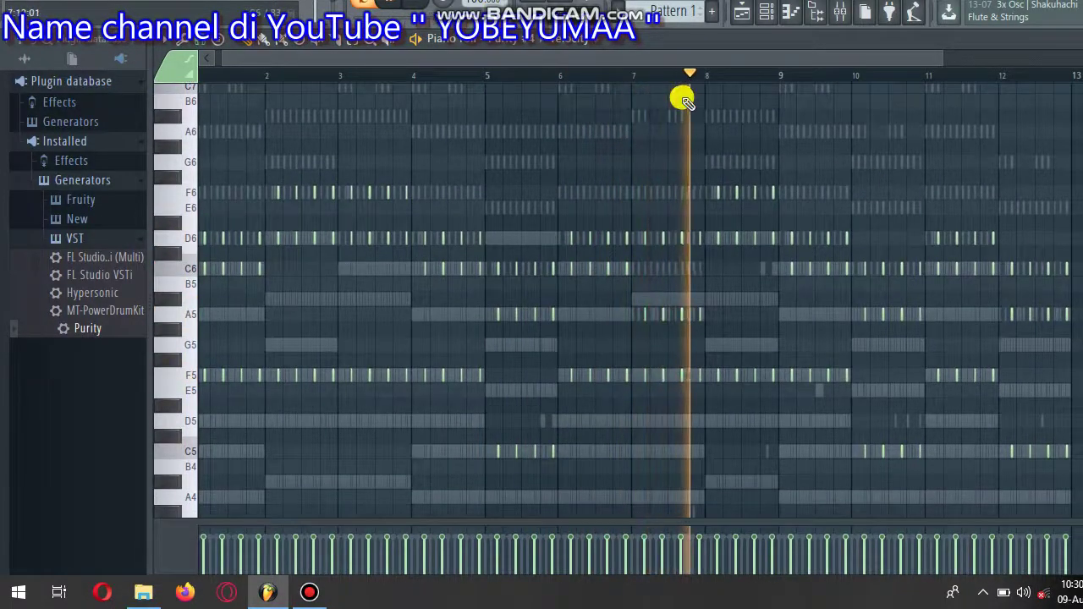
click(768, 15)
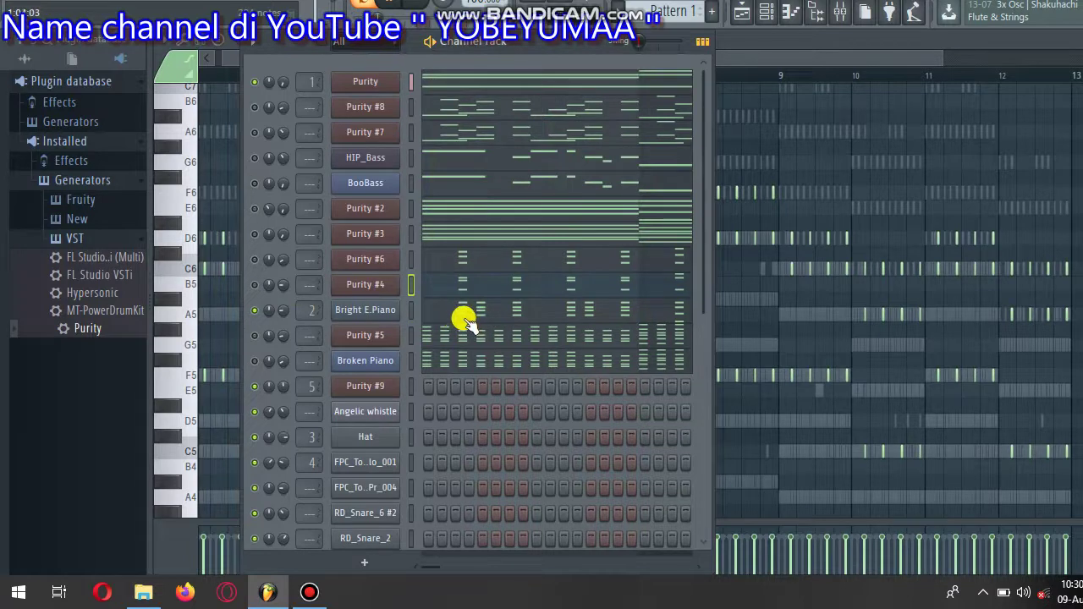
Unmute Purity #5 and examine its repeated chord notes up to the highest octave in the piano roll
click(254, 335)
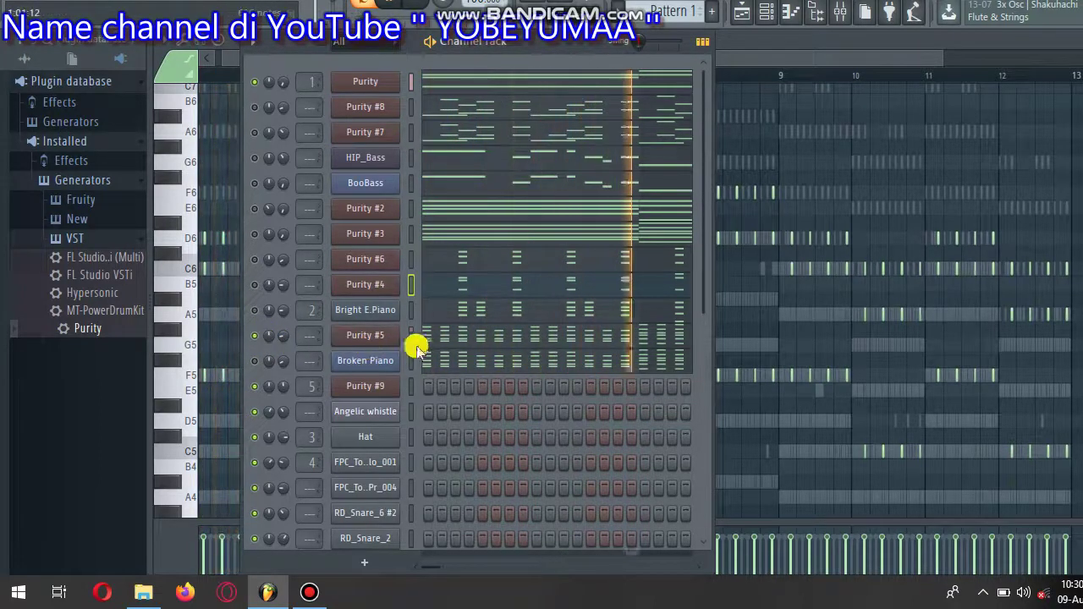
click(457, 335)
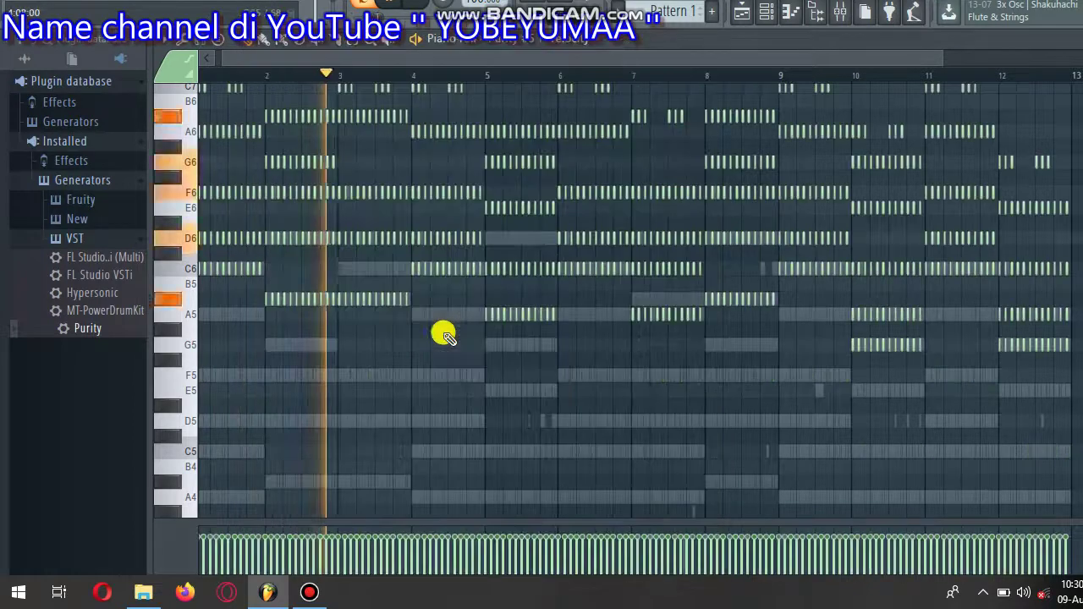
scroll(848, 54, up, 5)
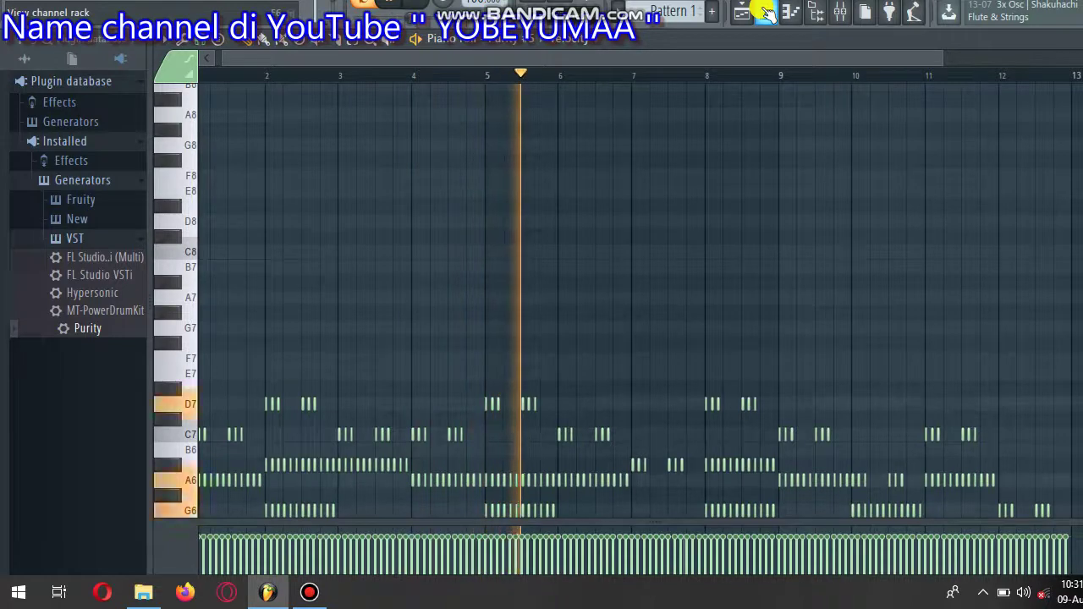
click(765, 12)
Unmute Broken Piano and Purity #4, and adjust the volume of the Bright E.Piano channel while the pattern plays
click(254, 360)
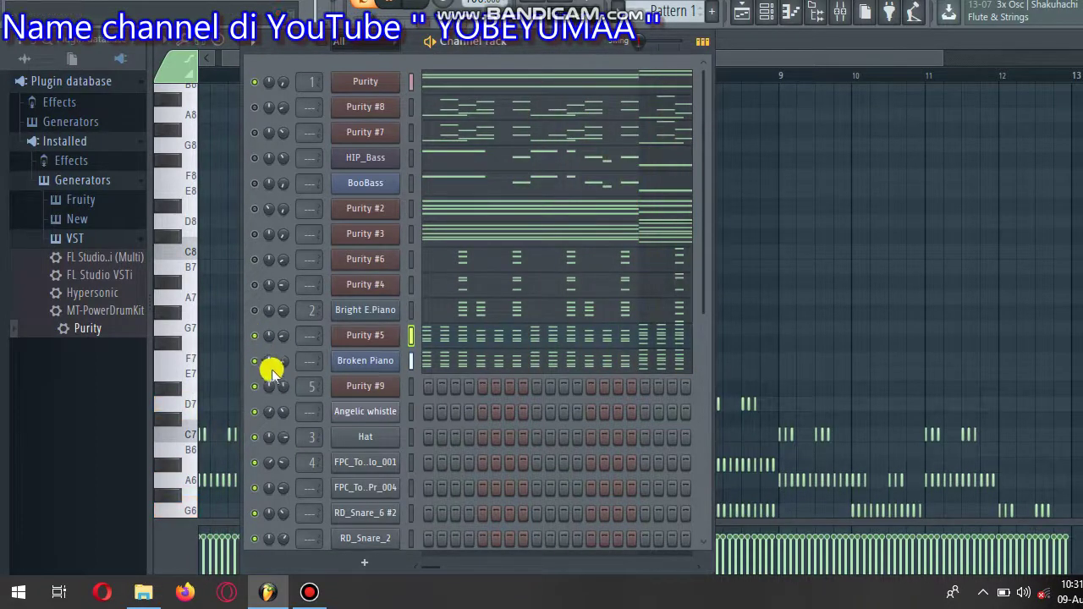
click(254, 285)
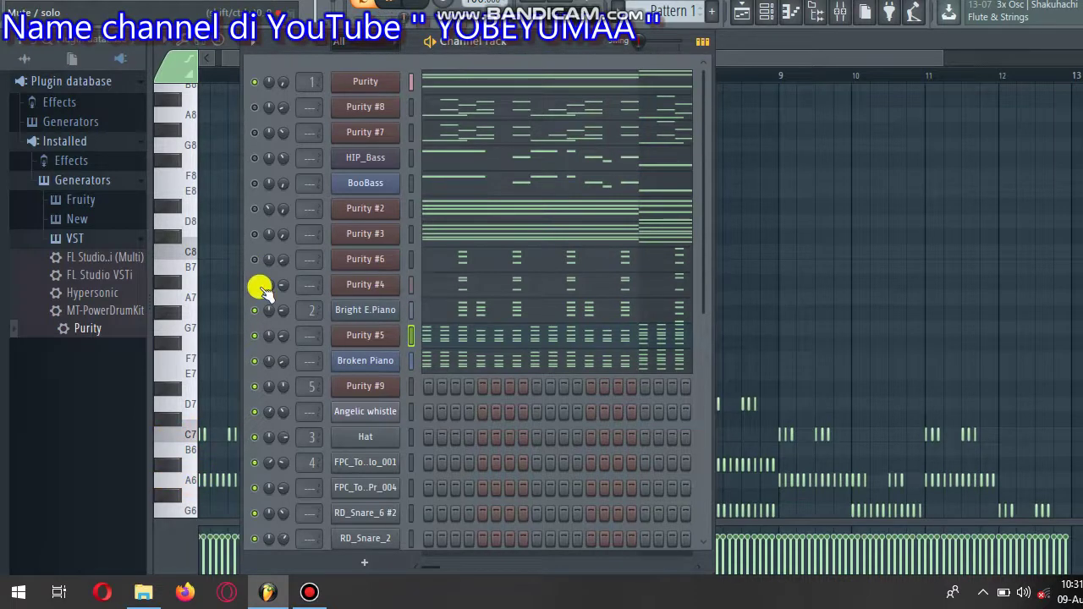
drag(283, 311, 282, 338)
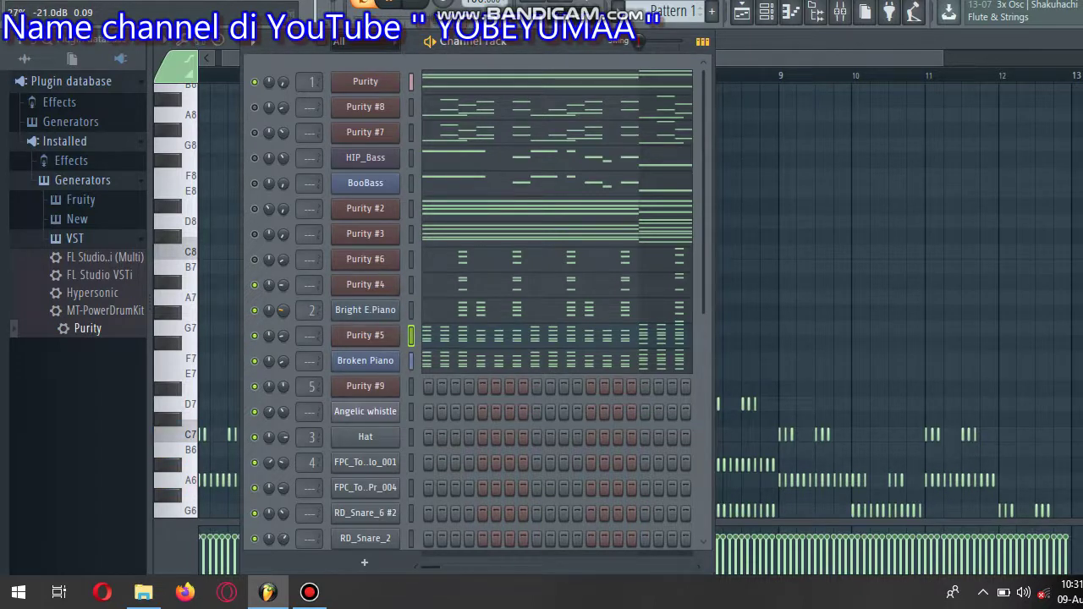
drag(282, 338, 263, 286)
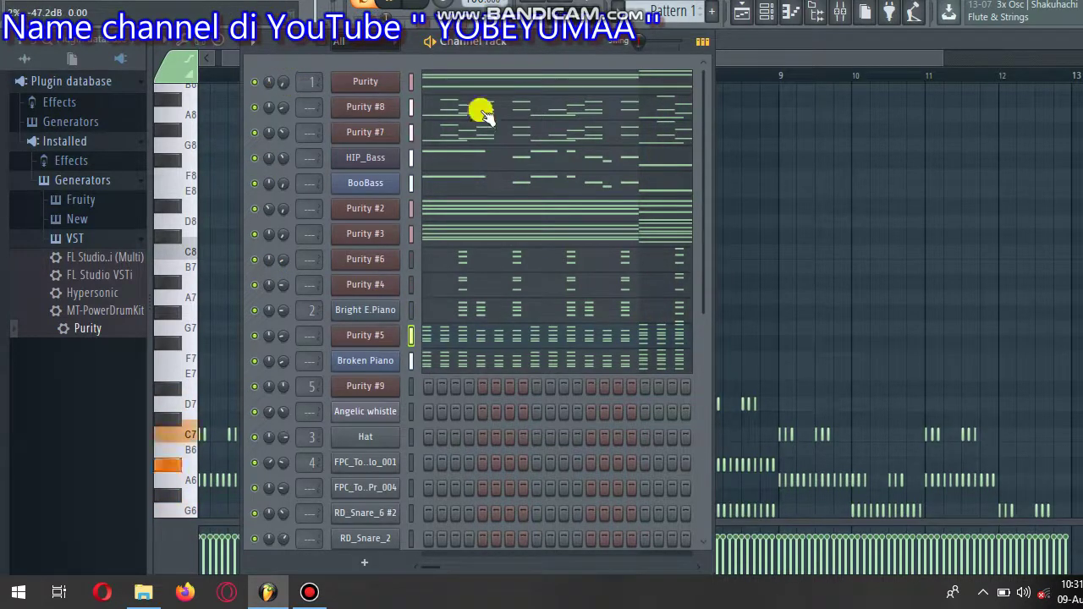
Show the preset loaded in the first Purity channel's instrument window, and close the window
drag(704, 195, 708, 72)
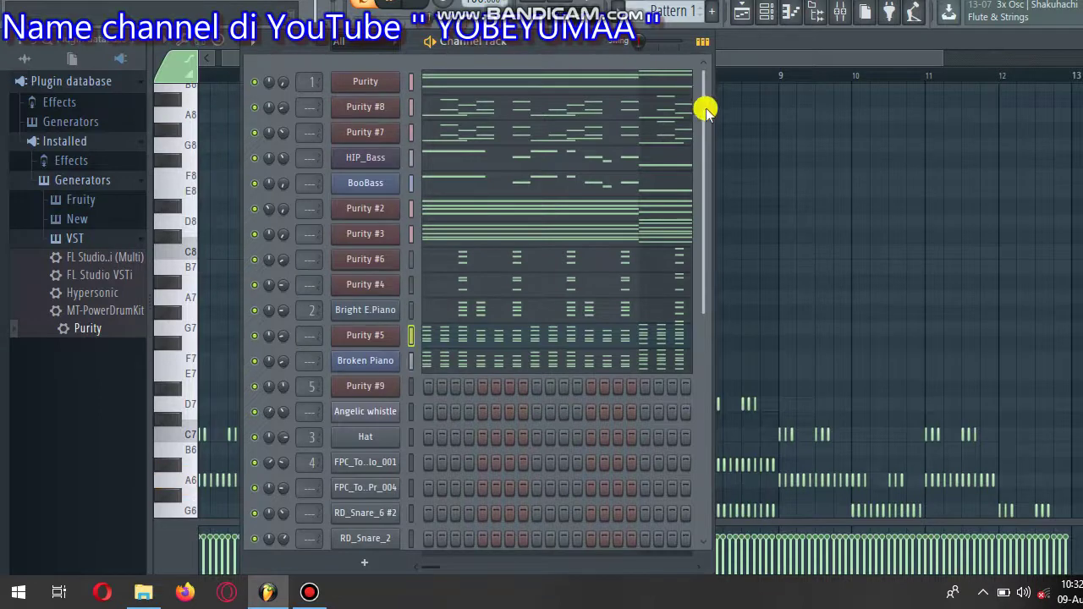
click(372, 84)
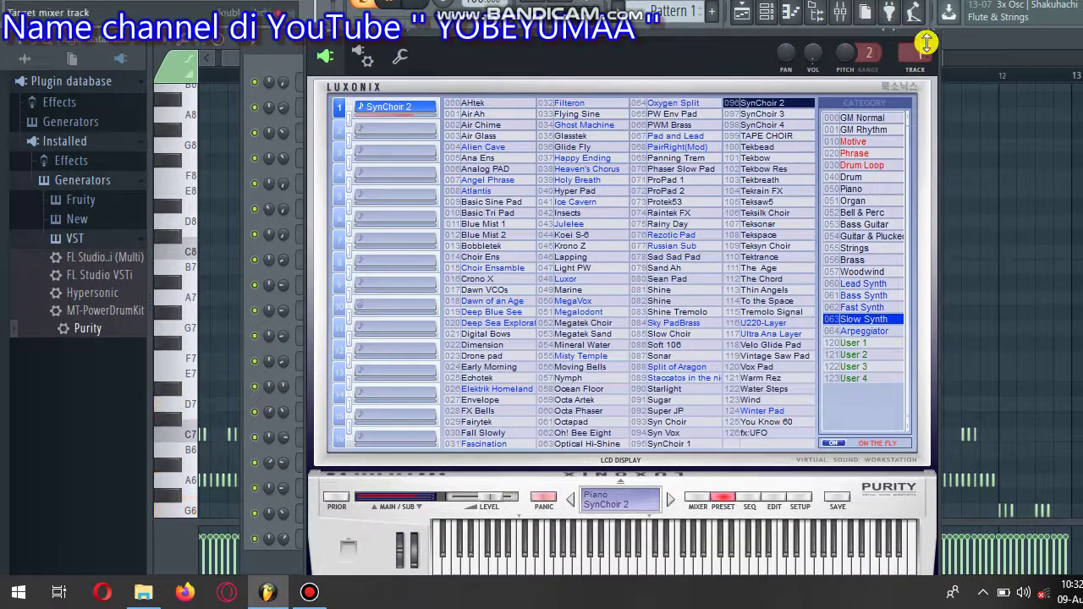
click(930, 39)
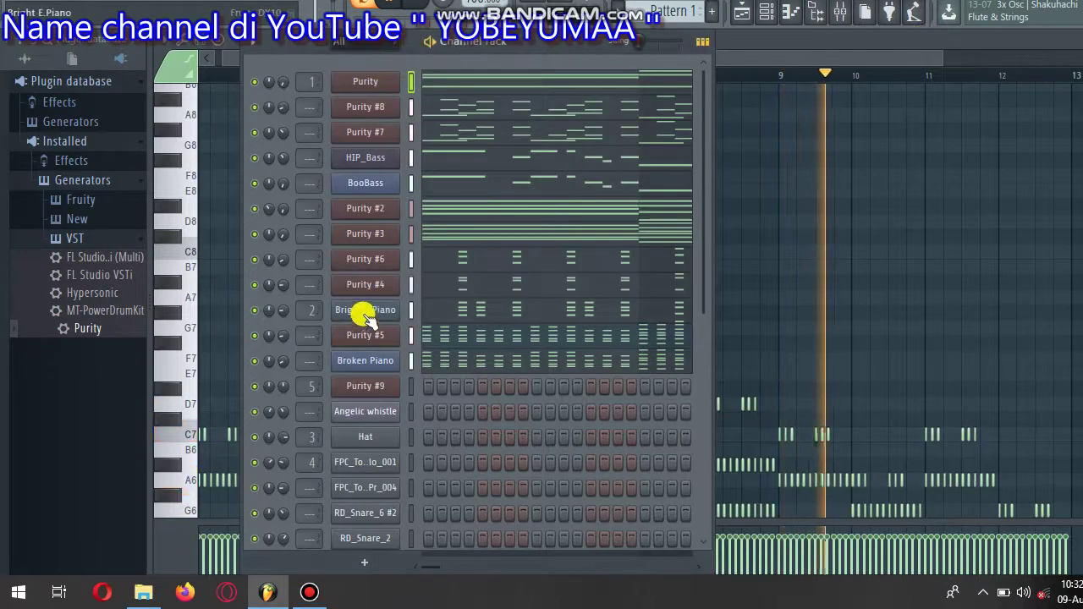
Show the oscillator settings of the HIP_Bass channel while Pattern 1 plays, and close its window
click(385, 185)
click(371, 161)
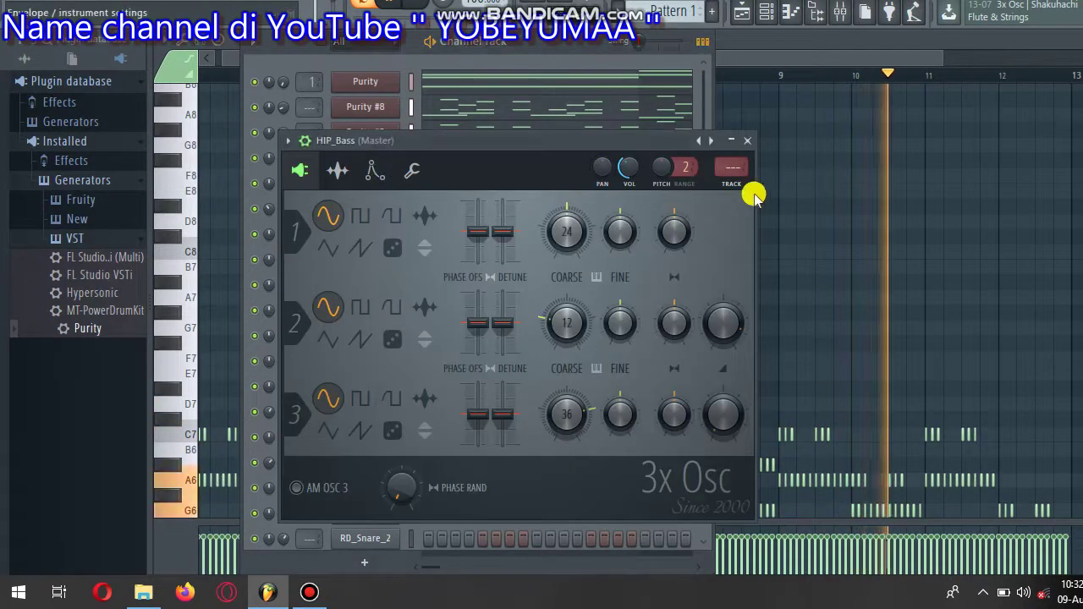
click(749, 142)
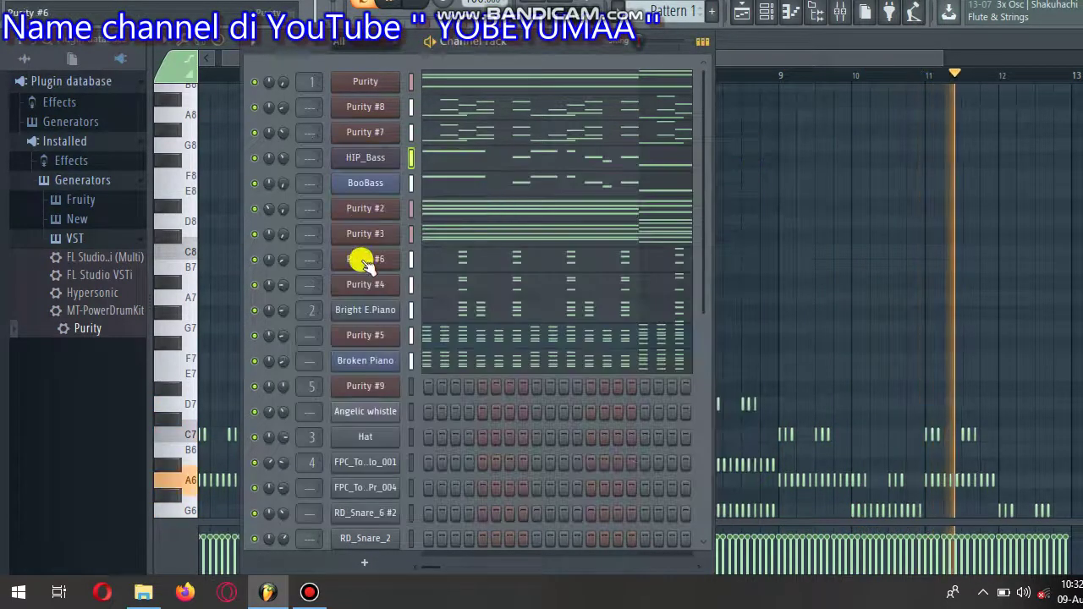
Show the instrument windows of the Bright E.Piano and Broken Piano channels one after the other, closing each
click(359, 311)
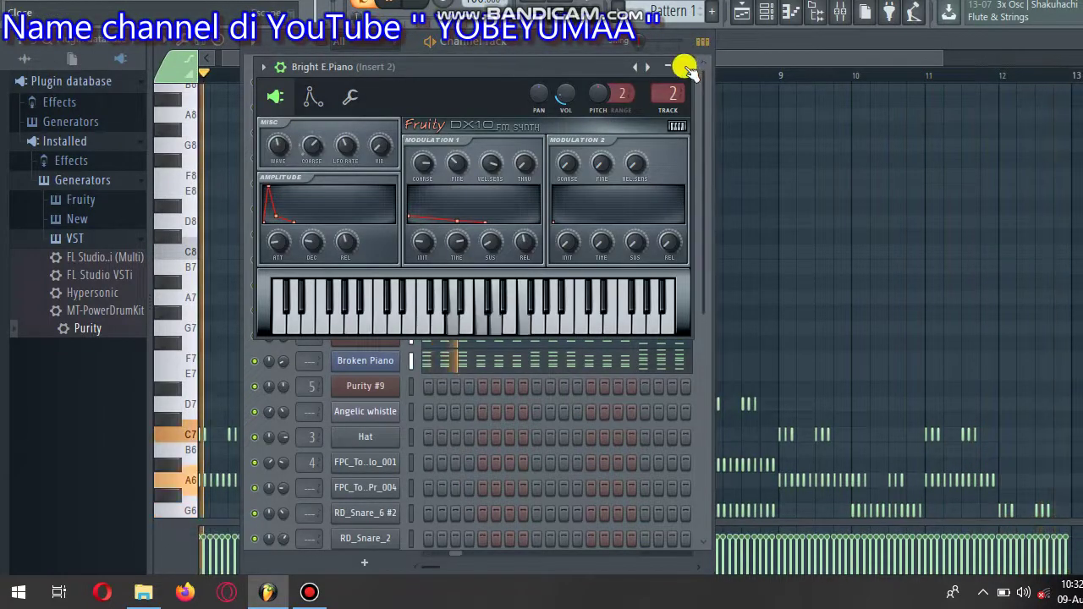
click(685, 67)
click(360, 364)
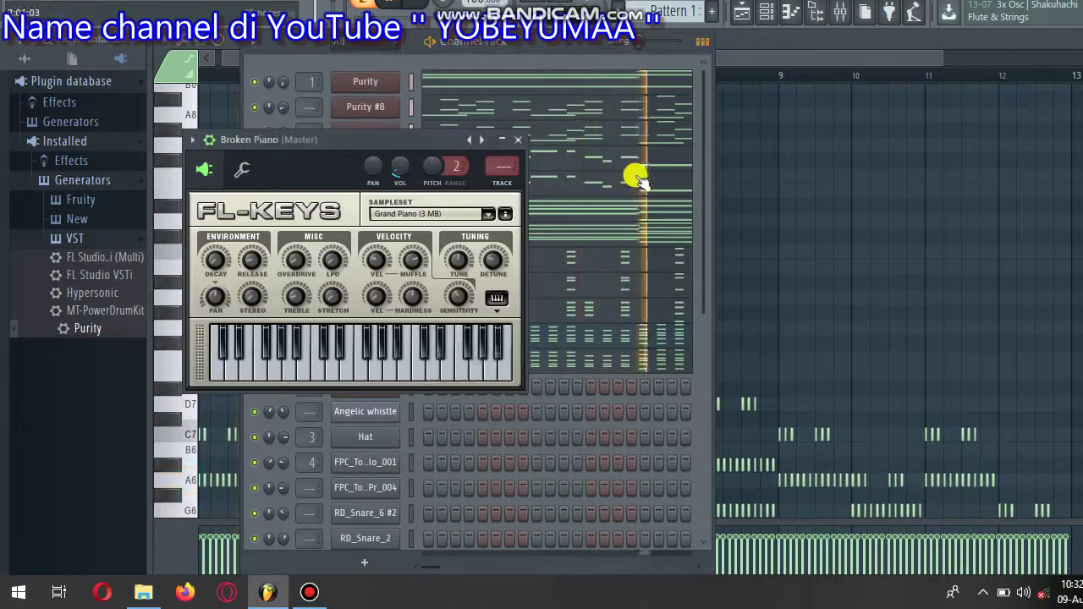
click(518, 140)
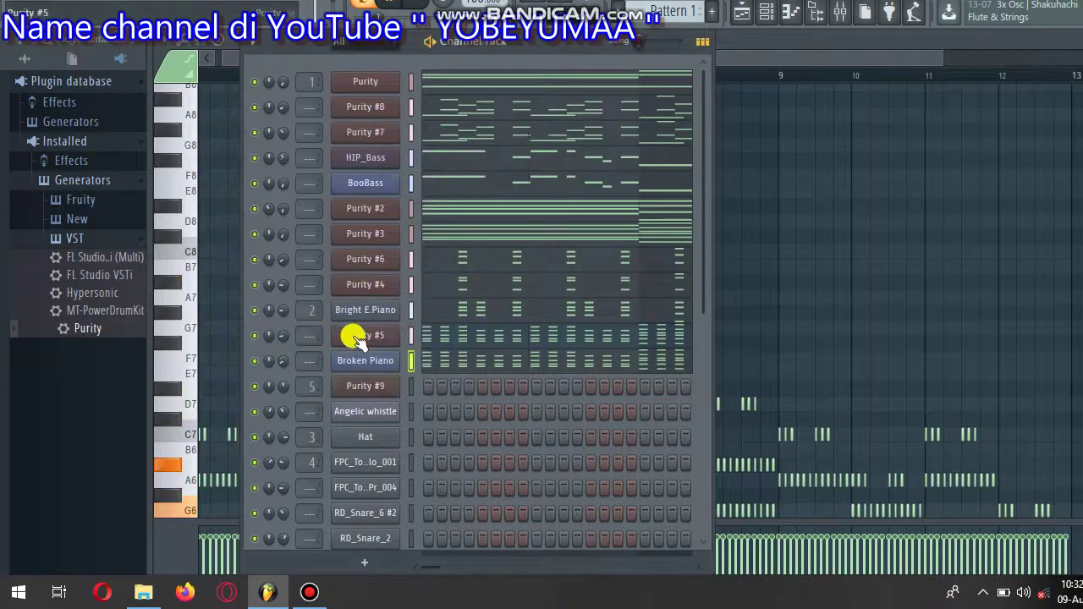
Show the preset list of the Purity #5 instrument, and close its window
click(357, 336)
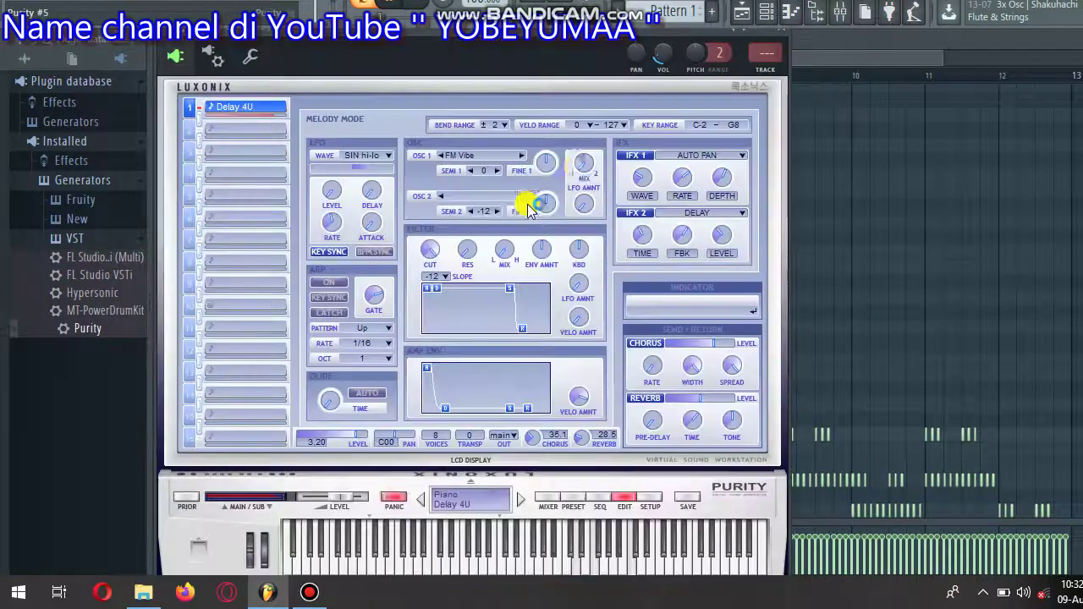
click(571, 499)
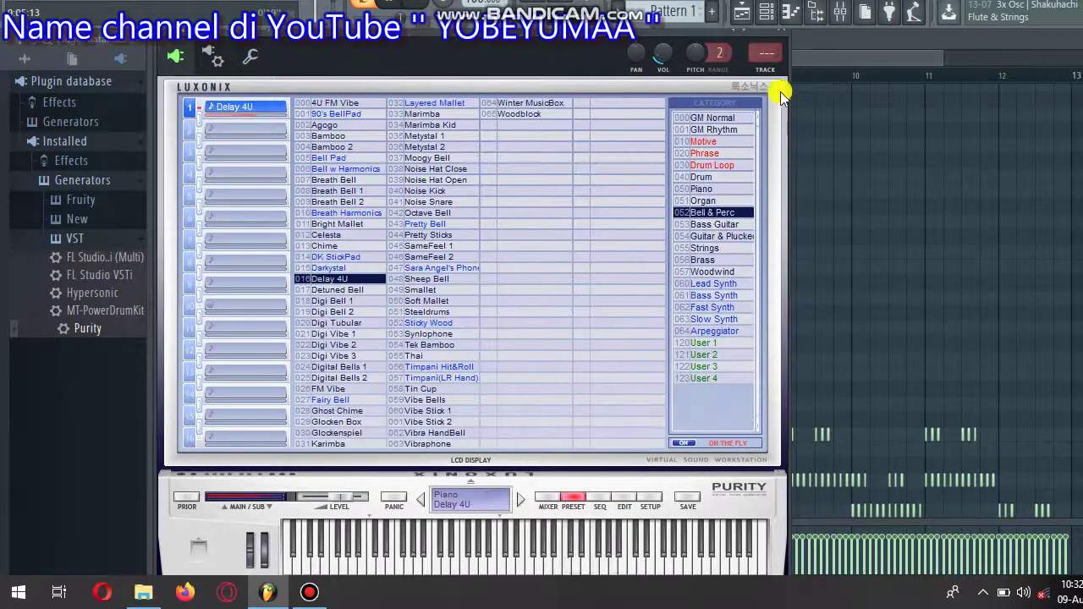
click(783, 34)
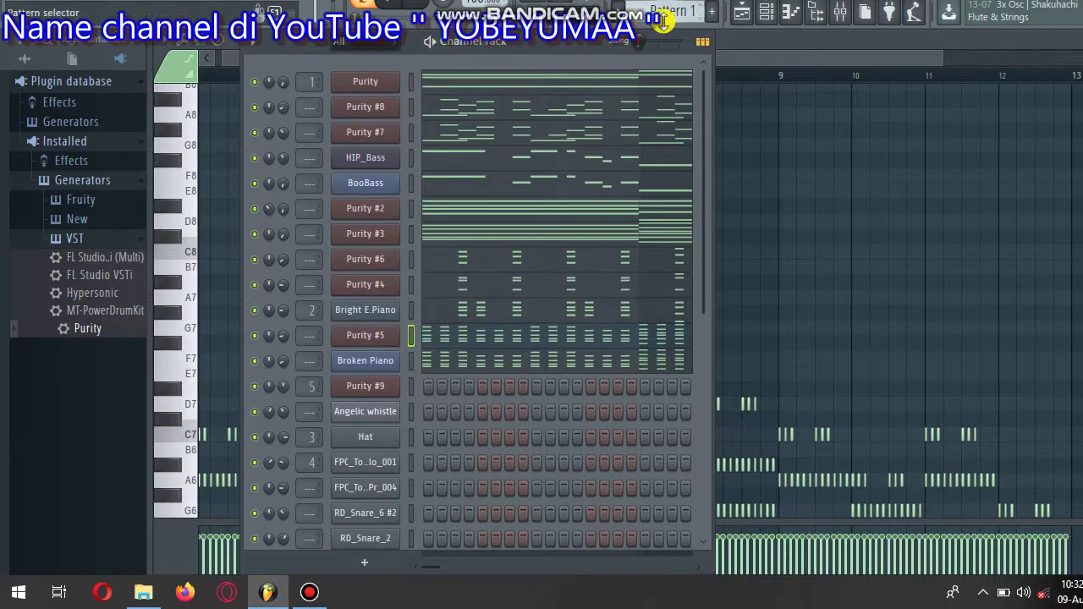
Switch to Pattern 2 and show the preset list of its Purity #9 instrument, closing the window
key(KP_Add)
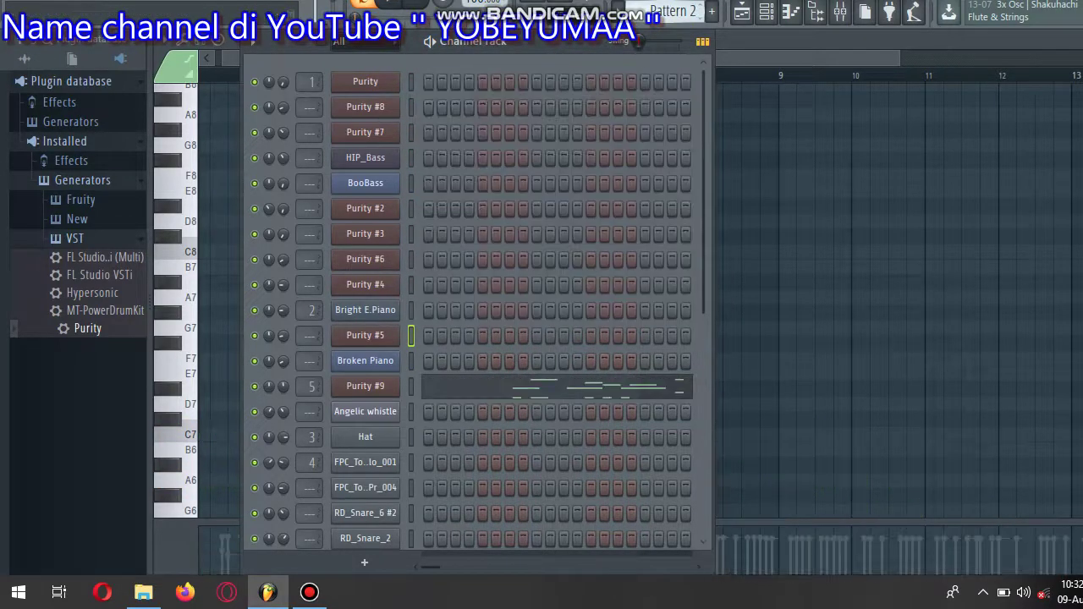
click(364, 387)
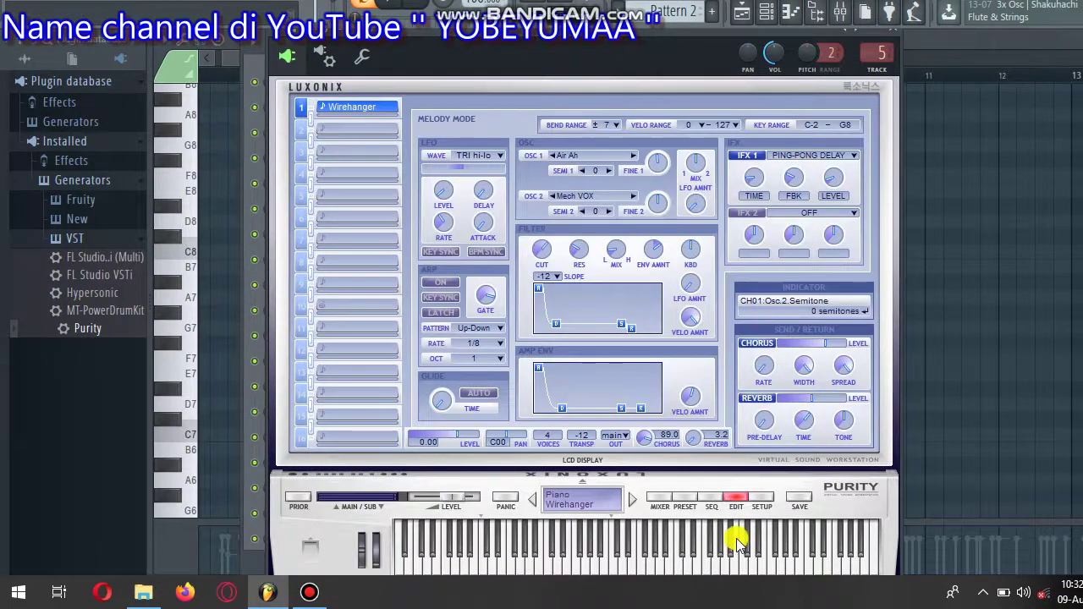
click(686, 500)
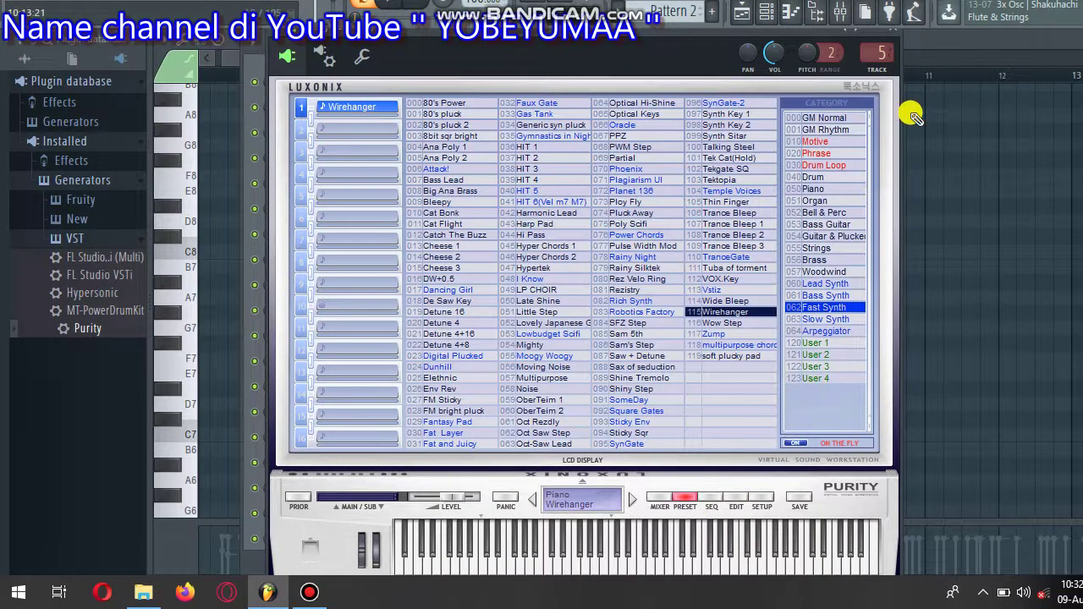
click(899, 32)
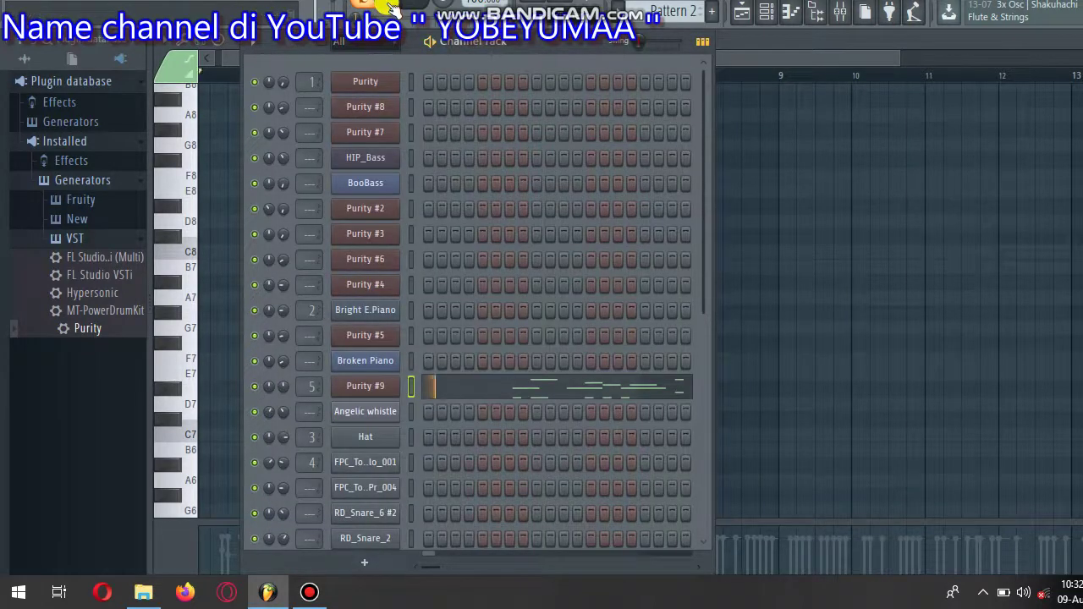
Open Purity #9's notes in the piano roll and examine them up close from bar 1 to bar 7
click(429, 393)
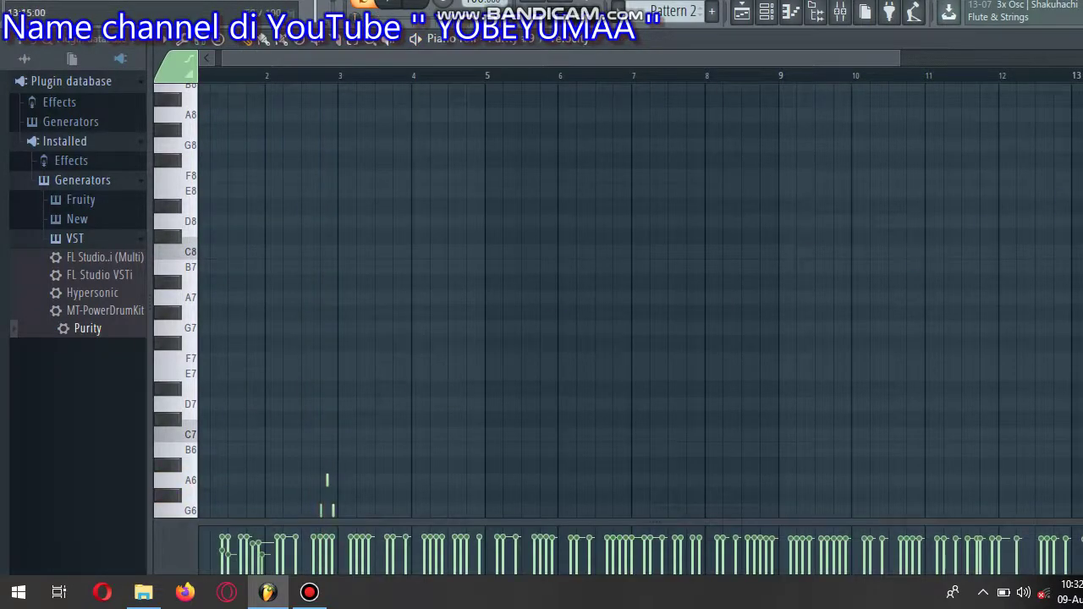
scroll(609, 296, down, 5)
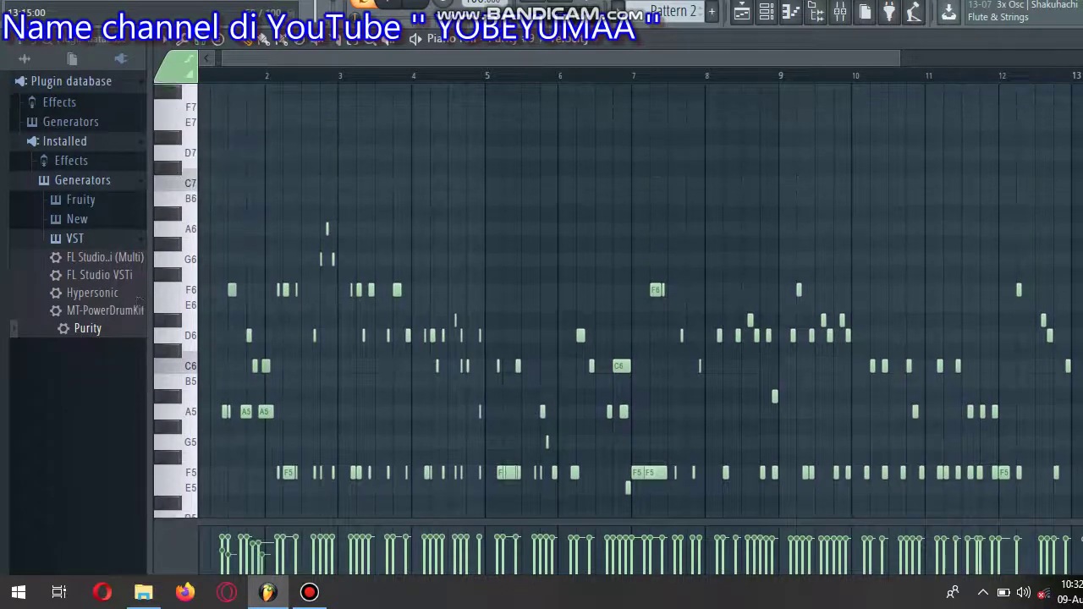
scroll(609, 296, down, 3)
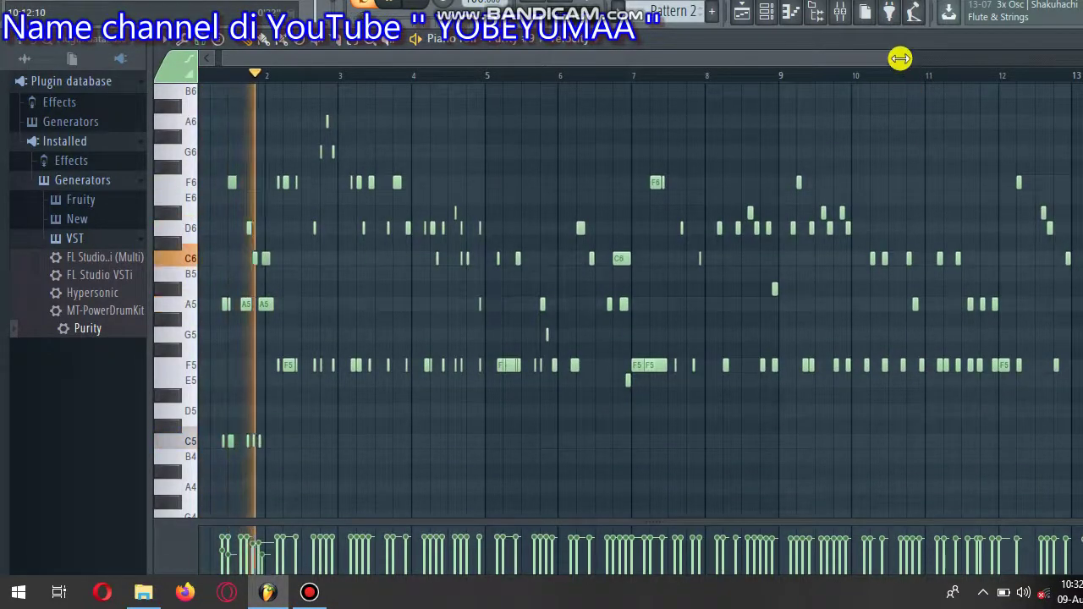
drag(899, 56, 331, 133)
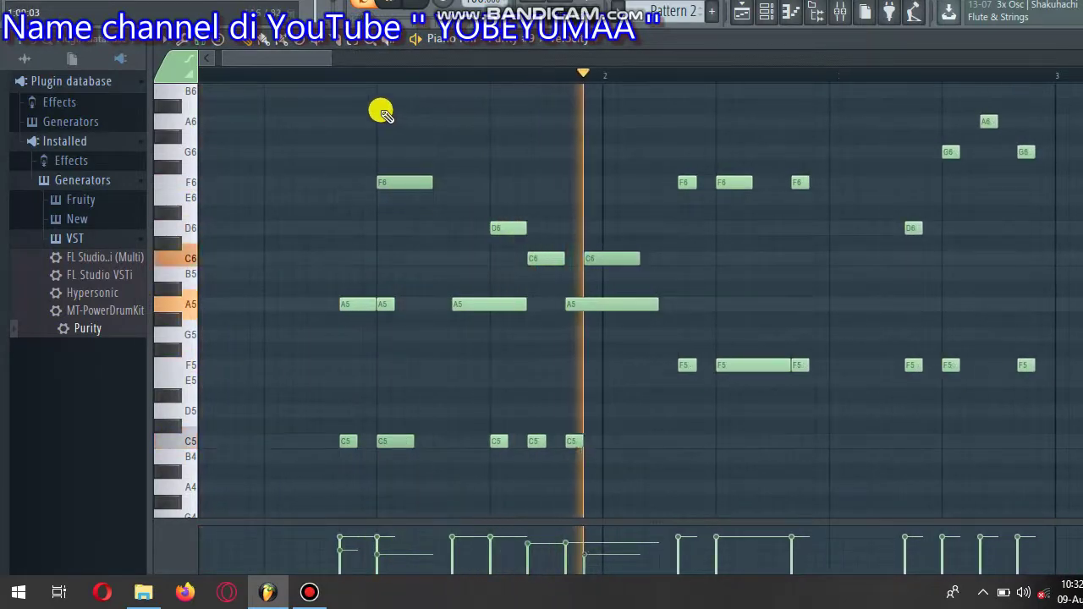
drag(309, 60, 556, 82)
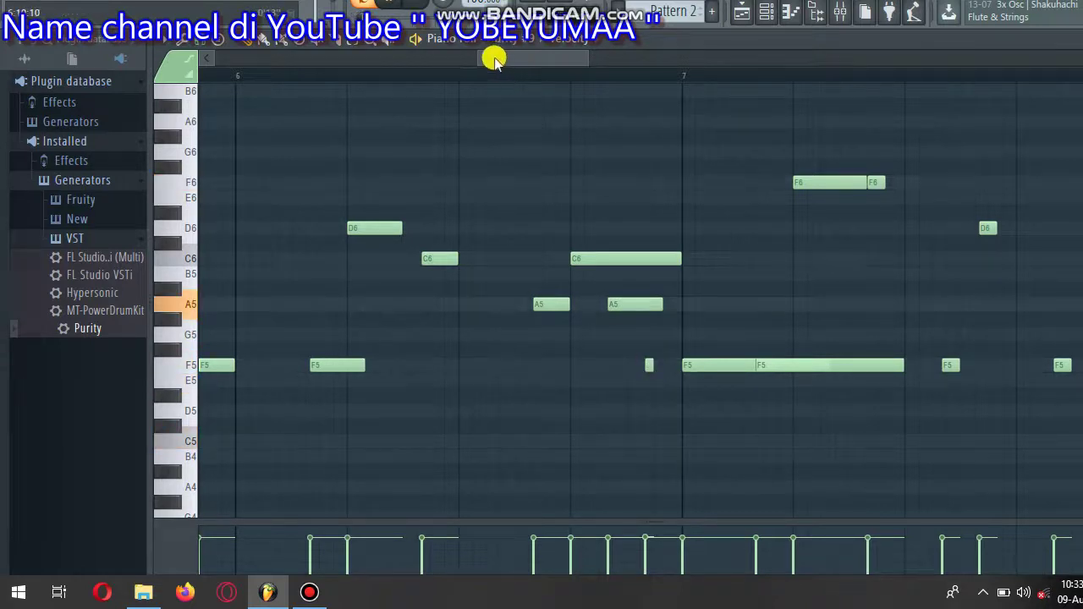
Replace the very short F5 note at the end of bar 6 with a longer one reaching bar 7
drag(495, 59, 547, 82)
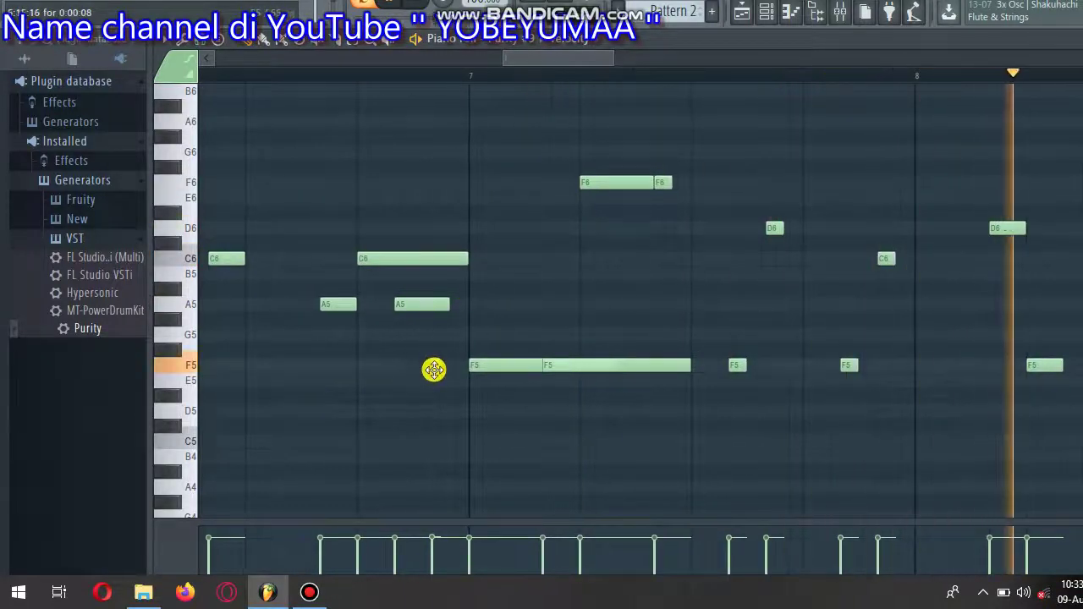
drag(434, 365, 446, 390)
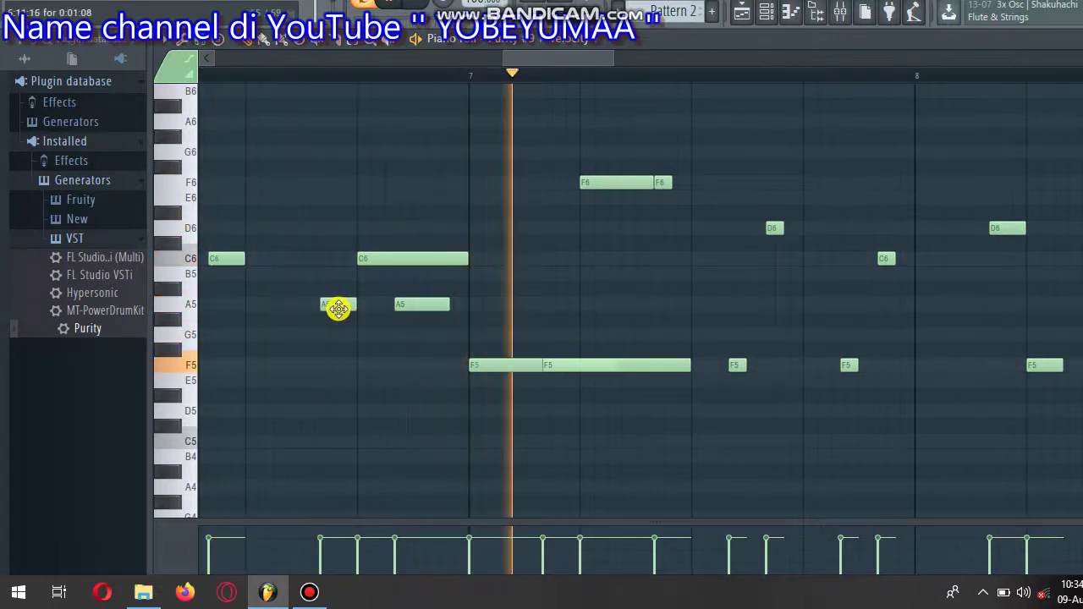
drag(367, 304, 448, 383)
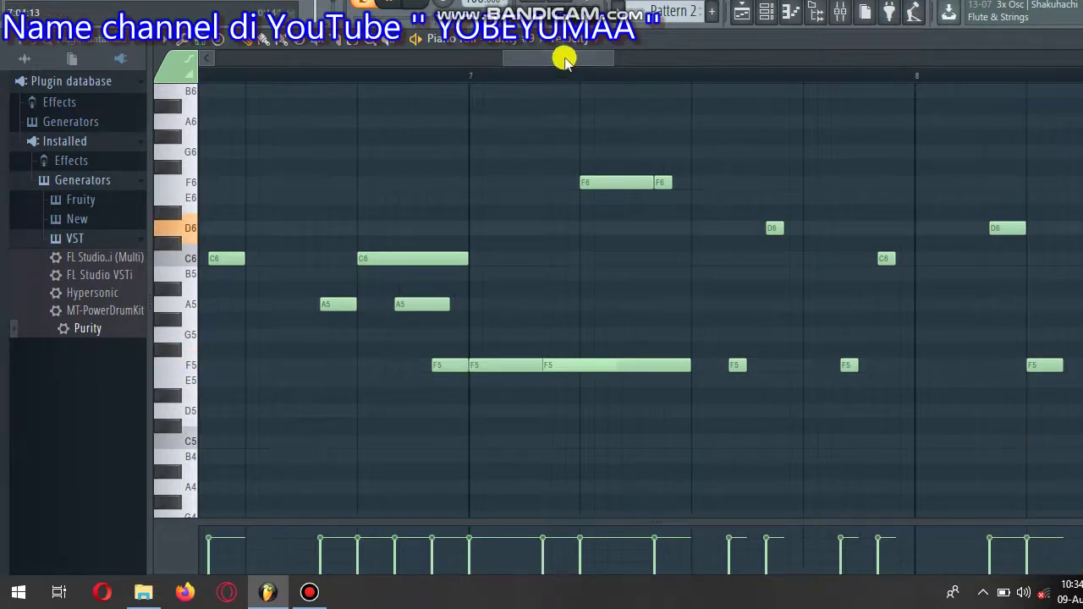
Examine the remaining Purity #9 melody notes through the end of Pattern 2 during playback
drag(564, 60, 734, 38)
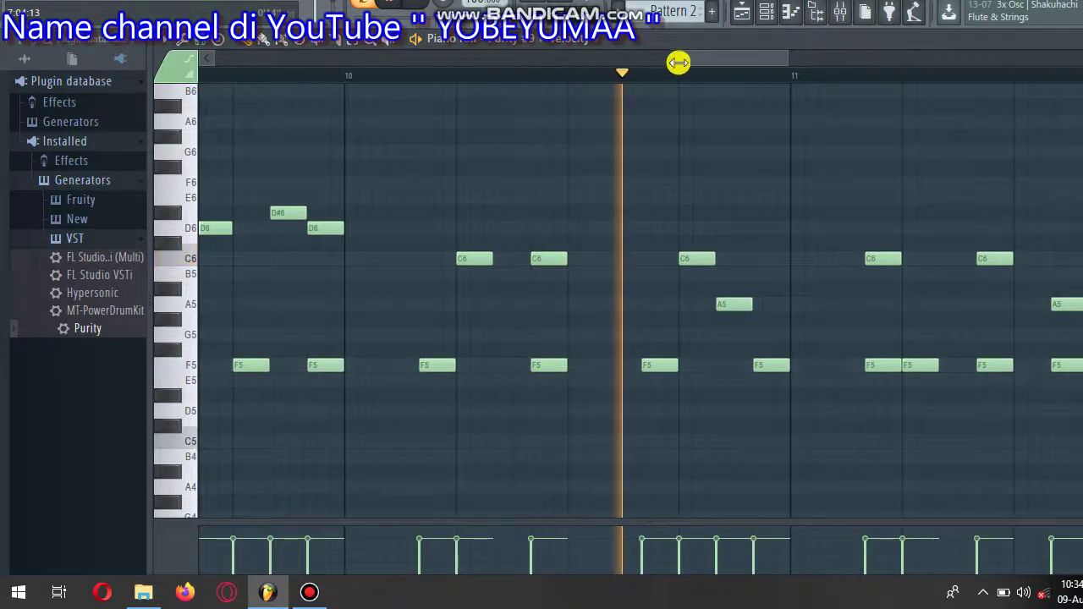
drag(678, 62, 205, 68)
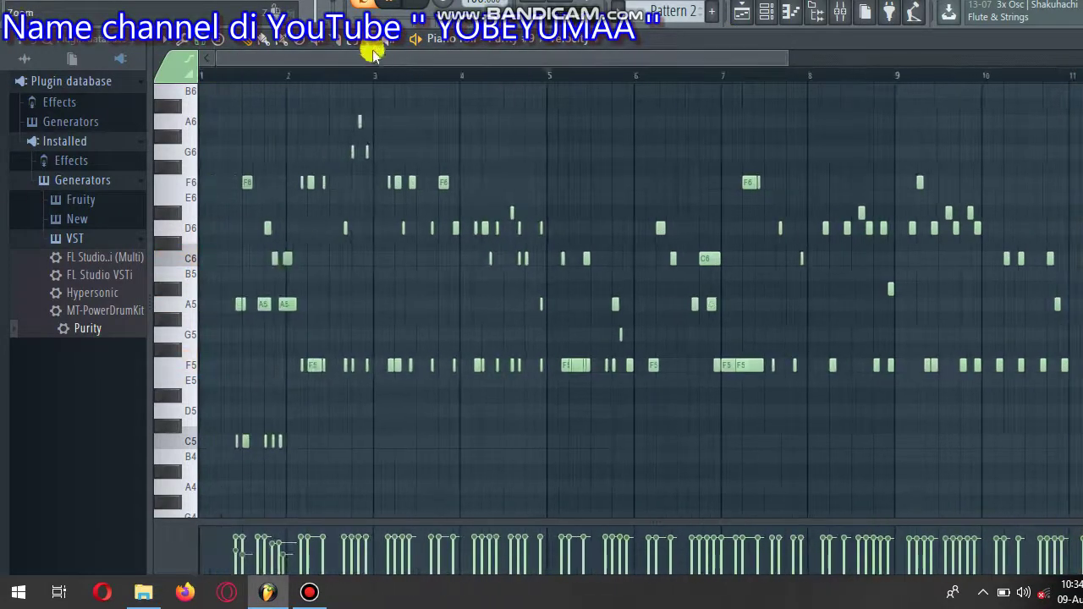
drag(437, 55, 836, 34)
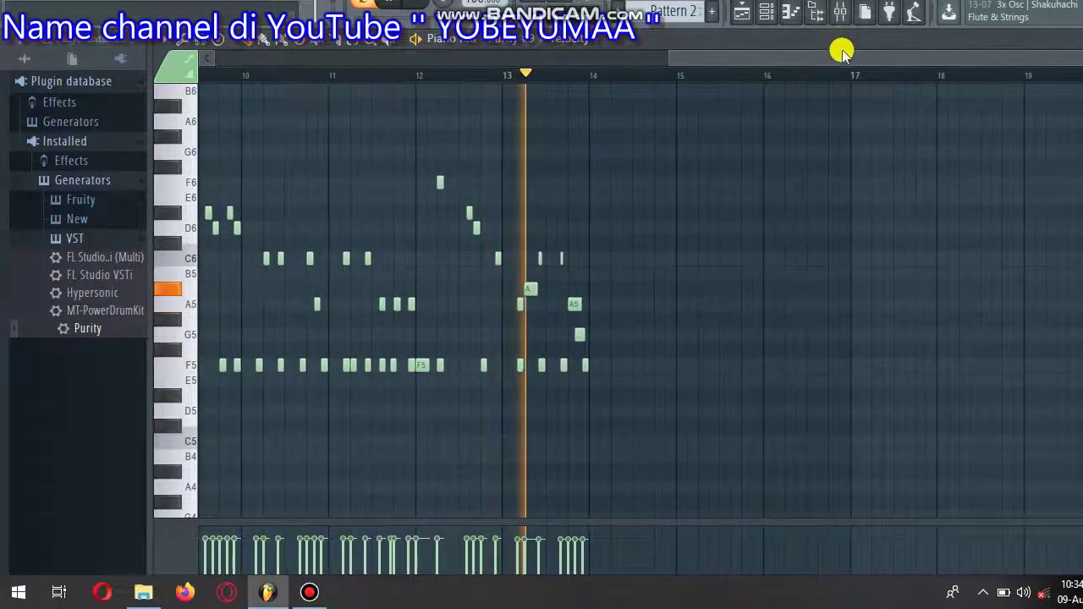
Switch to Pattern 3 and open the Angelic whistle channel's notes in the piano roll from bar 1
click(766, 11)
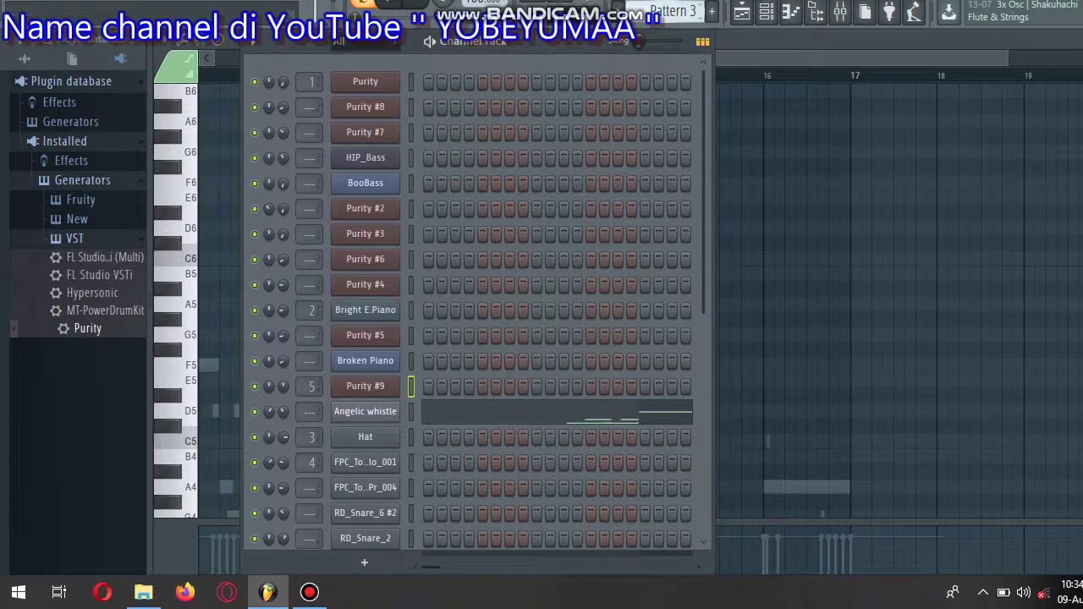
drag(712, 102, 708, 144)
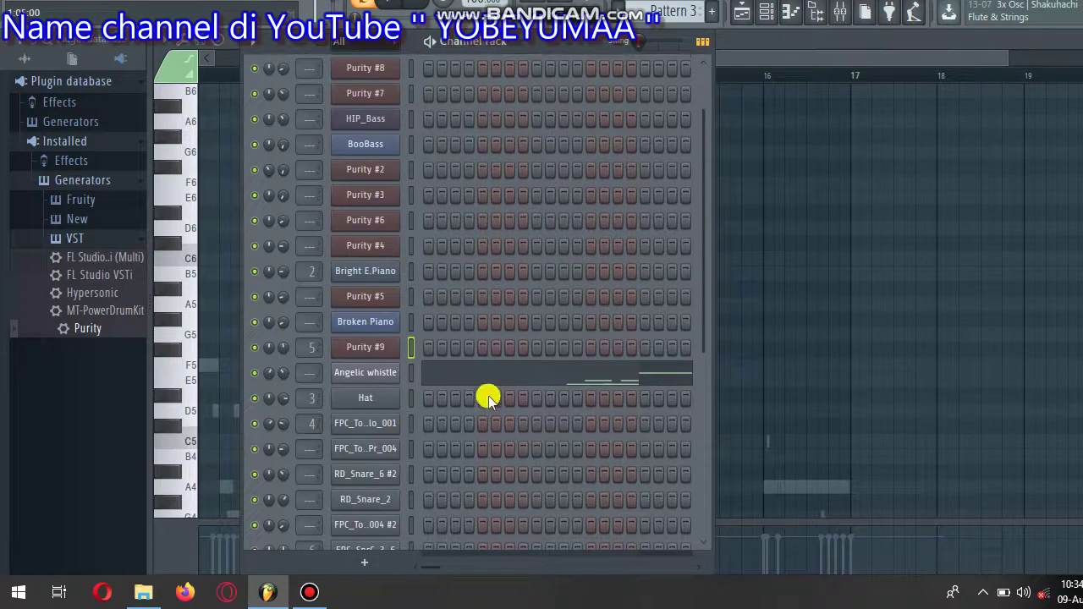
click(488, 373)
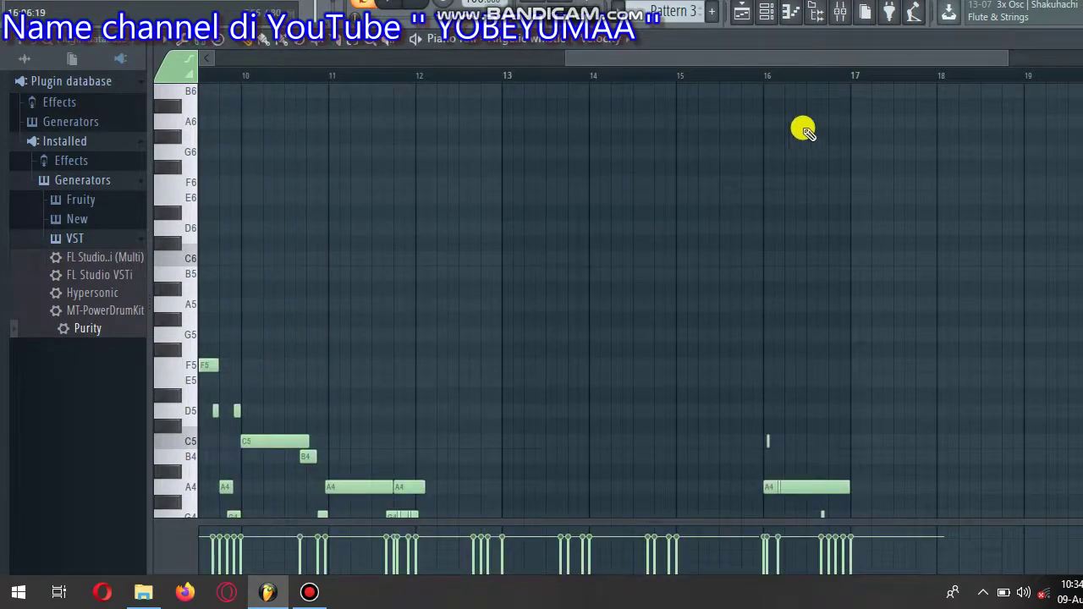
drag(829, 59, 395, 89)
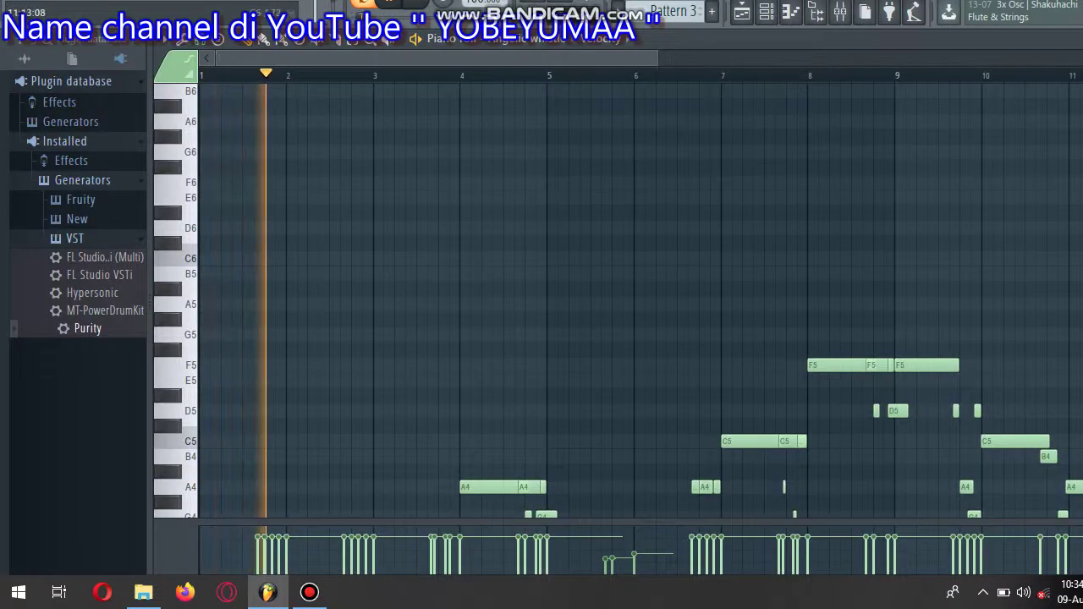
Examine the Angelic whistle melody across its octaves and on toward bar 15 while Pattern 3 plays
scroll(609, 300, down, 10)
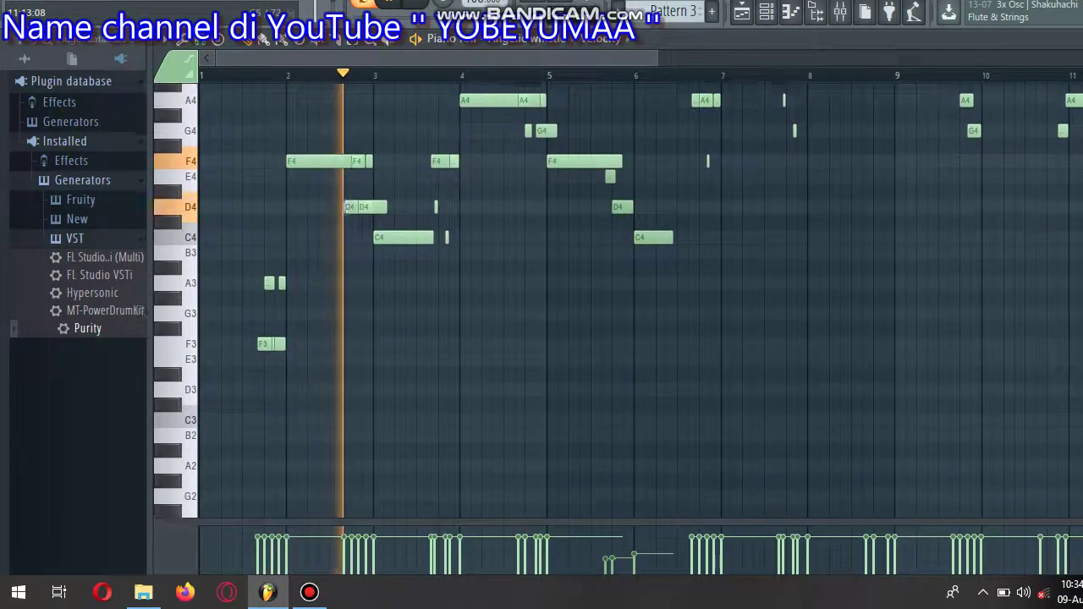
scroll(609, 300, up, 5)
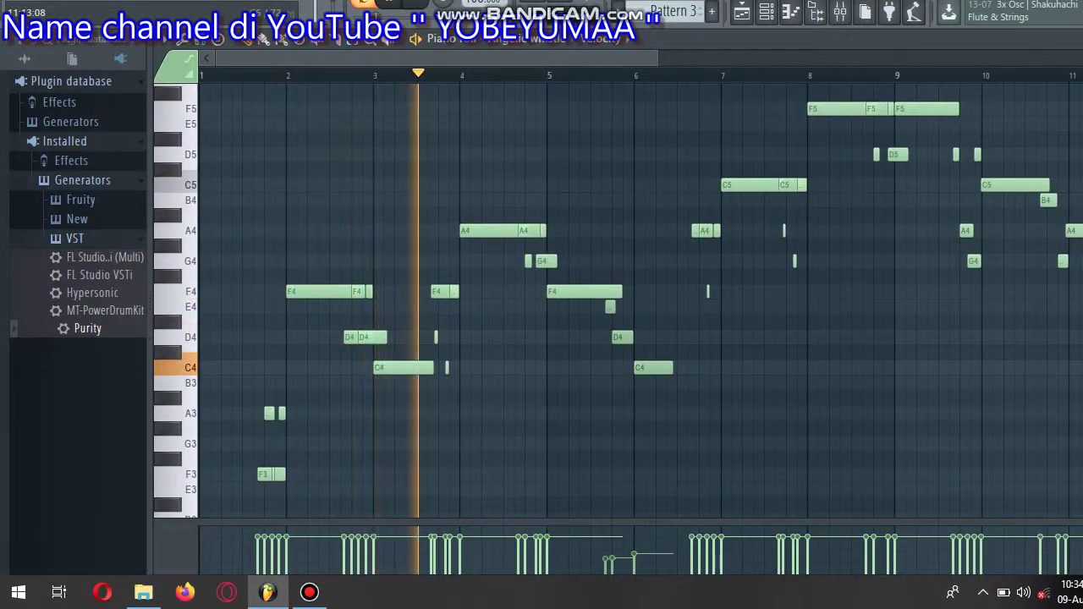
scroll(609, 300, up, 8)
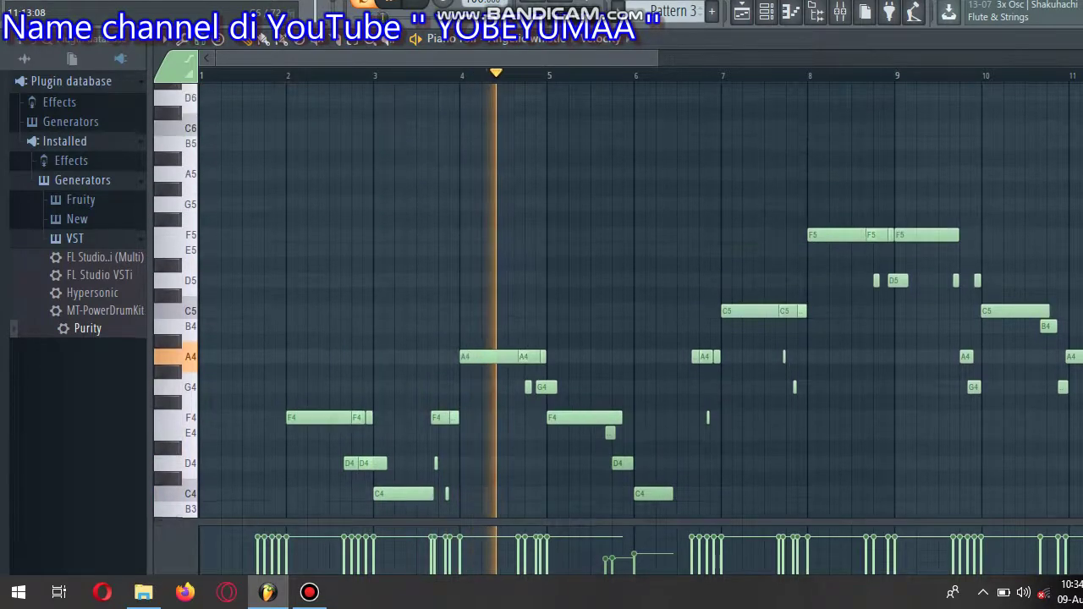
scroll(609, 300, up, 3)
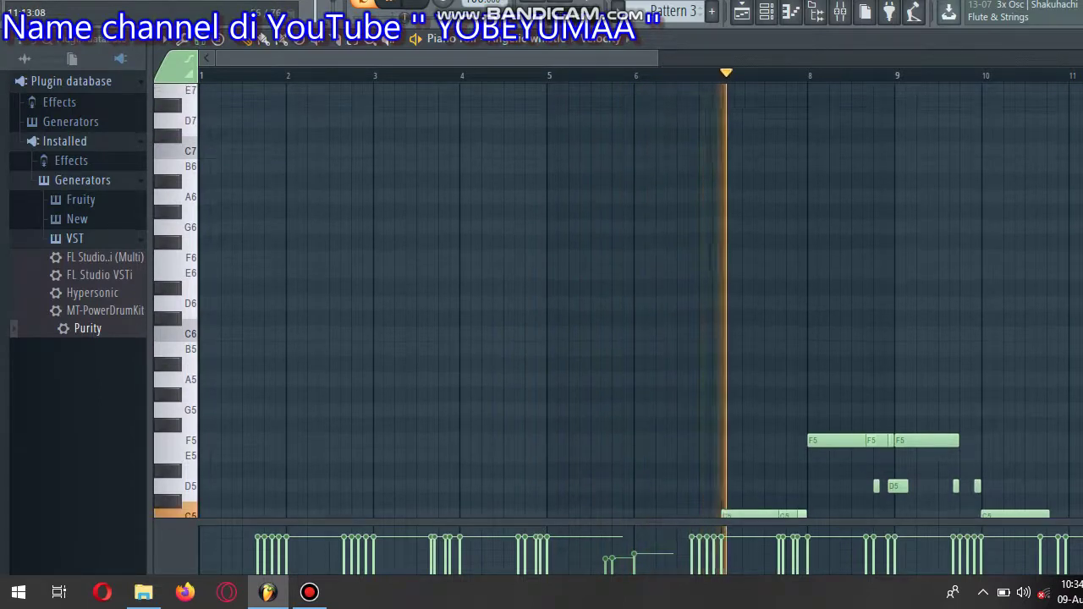
scroll(616, 300, up, 1)
drag(539, 64, 720, 51)
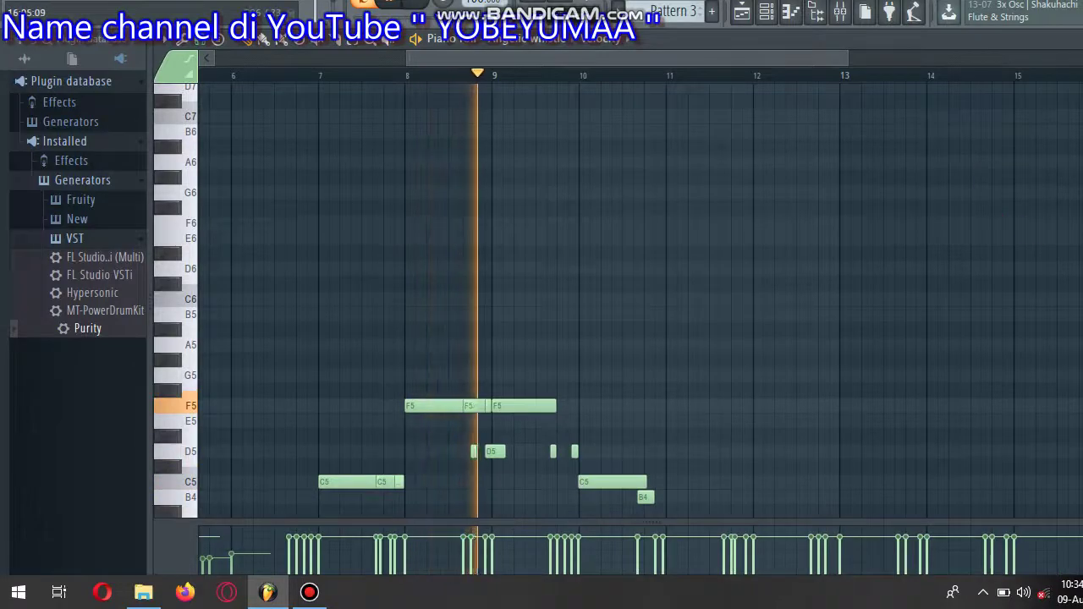
Examine the rest of the Angelic whistle melody, from bar 9 down to the low notes and on to its end at bar 18
scroll(615, 300, down, 3)
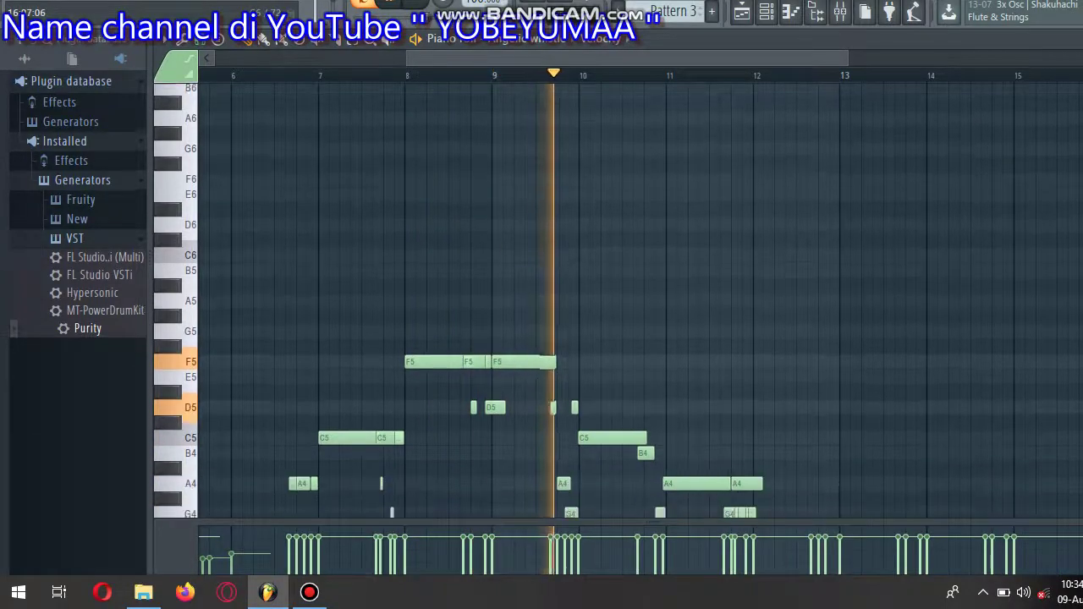
scroll(616, 300, down, 6)
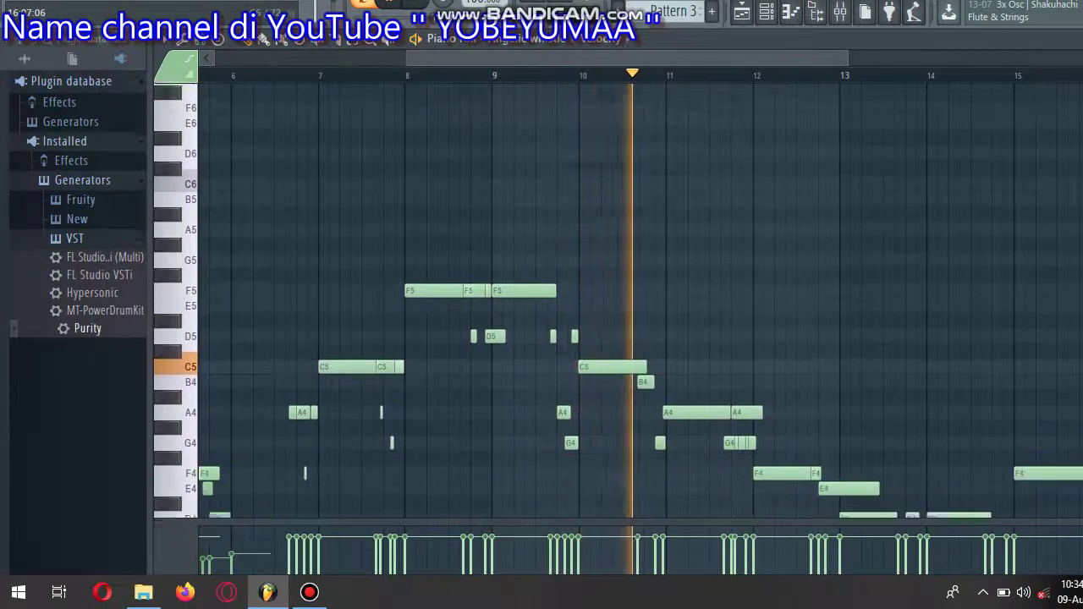
scroll(616, 301, up, 2)
scroll(616, 300, down, 3)
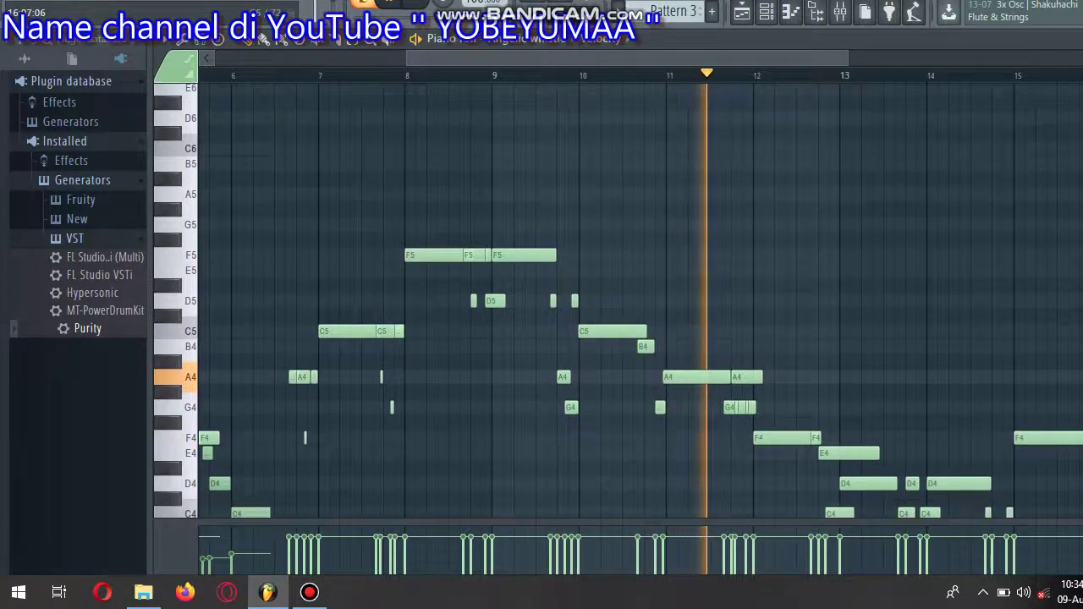
scroll(616, 300, up, 3)
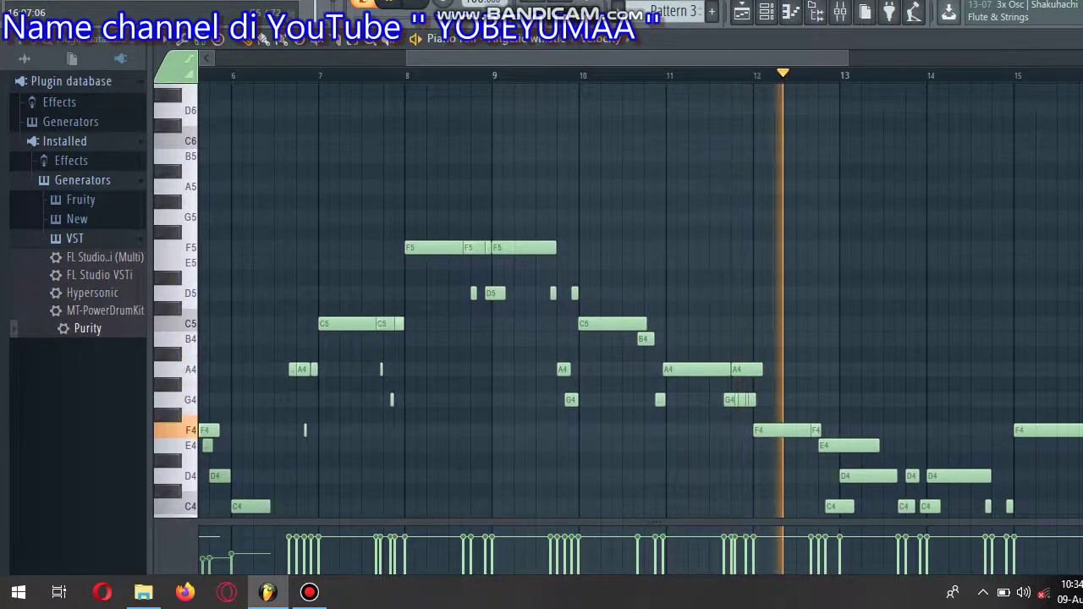
scroll(615, 300, down, 5)
scroll(616, 300, up, 2)
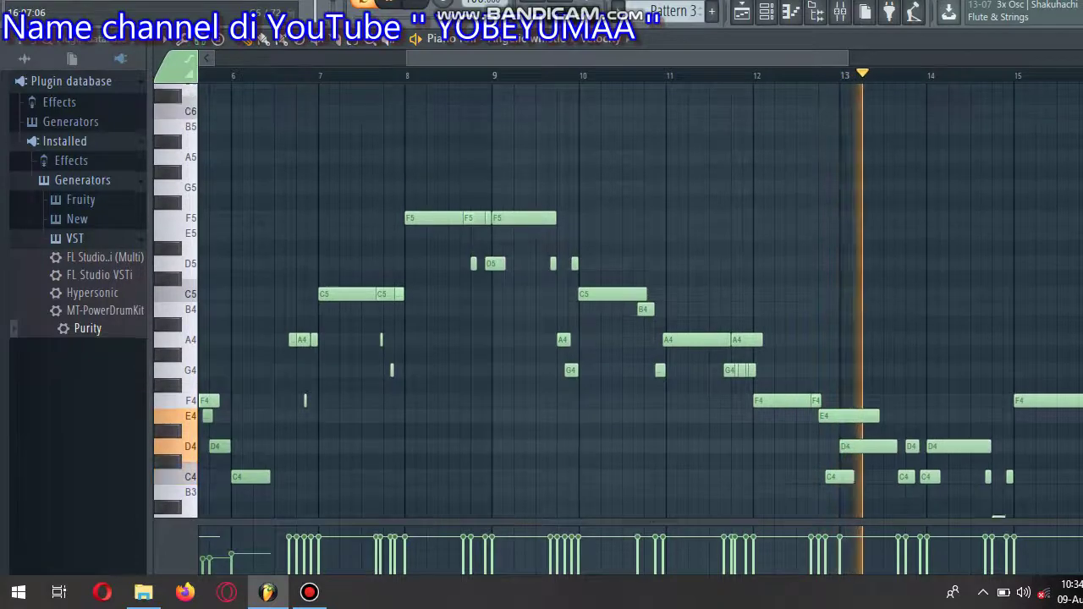
scroll(616, 300, down, 7)
scroll(616, 300, up, 4)
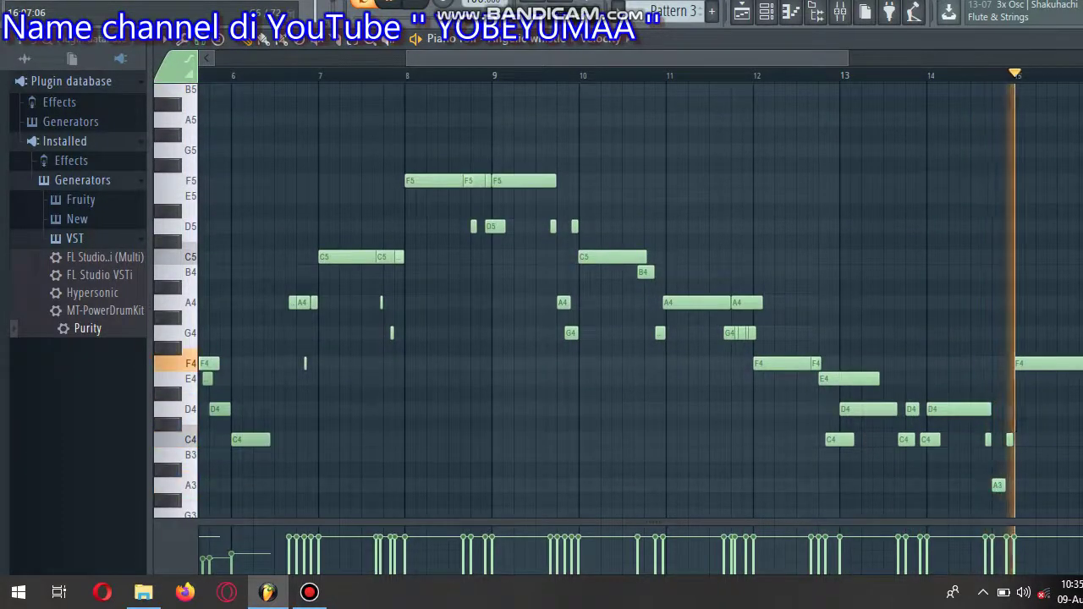
scroll(865, 121, up, 1)
drag(810, 68, 976, 65)
Open the Angelic whistle channel's Sytrus instrument from the channel rack, show its main page, and close it
click(766, 13)
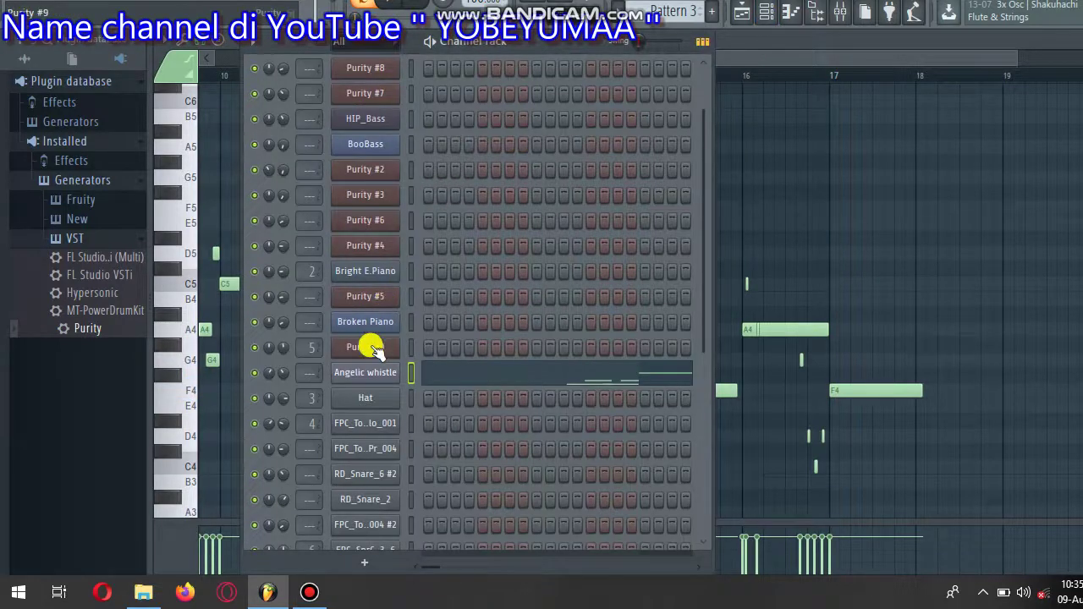
click(362, 374)
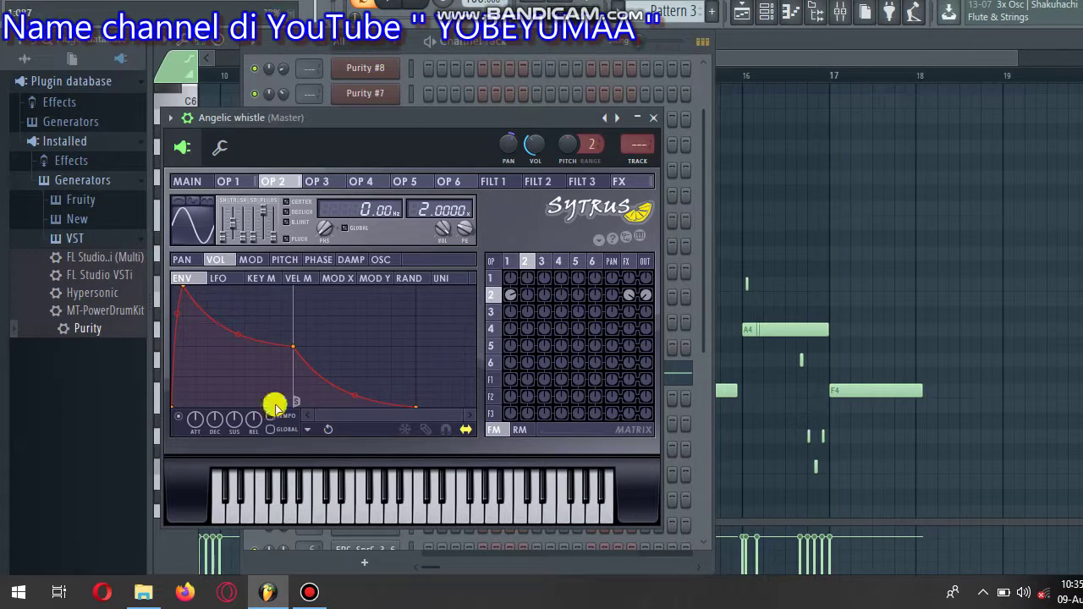
click(185, 181)
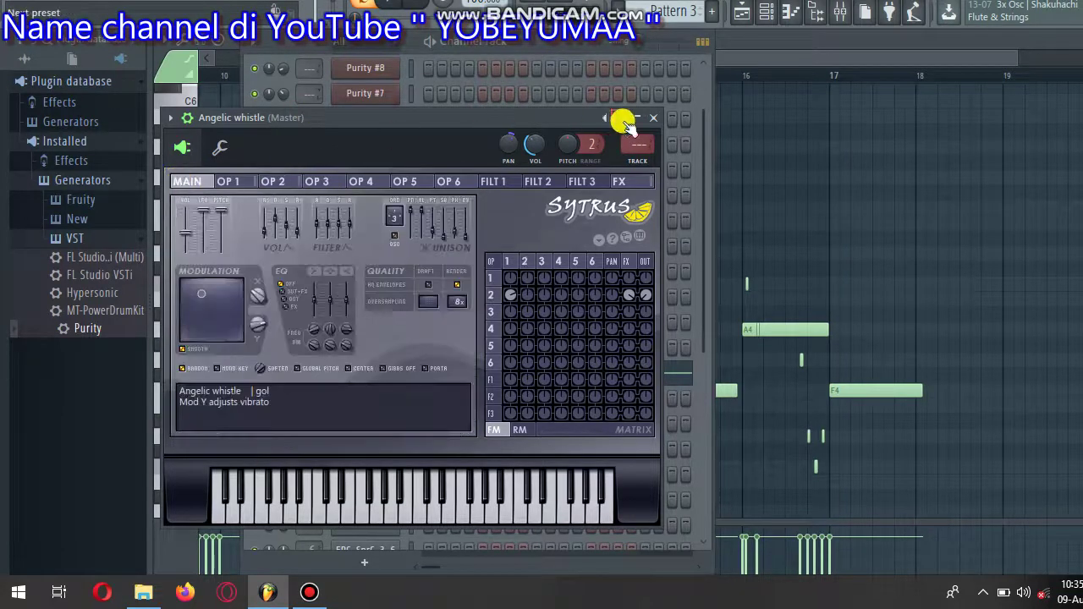
click(655, 118)
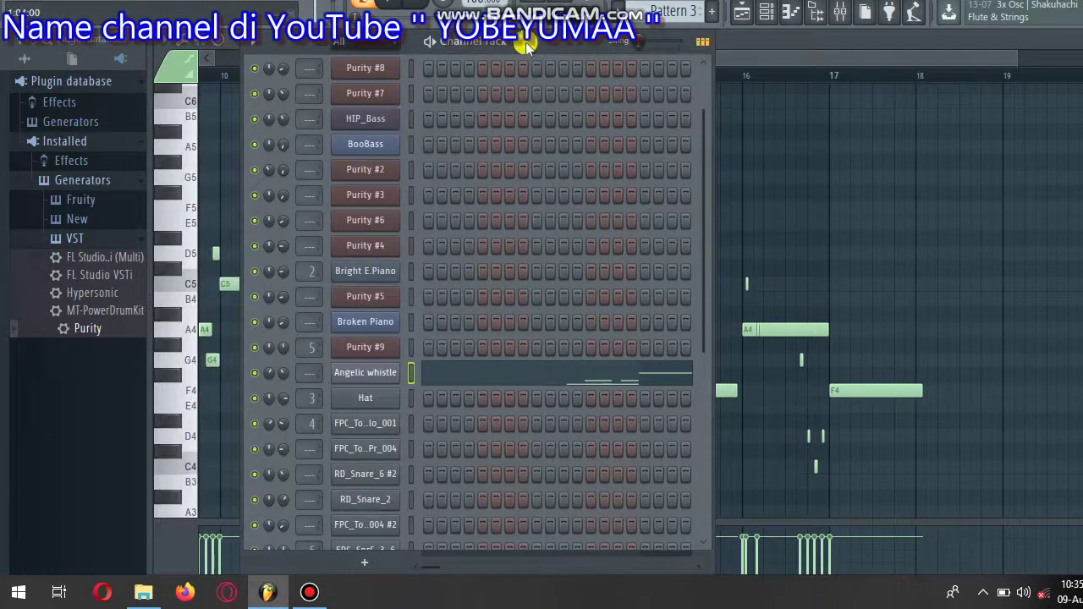
Switch to Pattern 4 and unmute its snare, kick and hat channels, down to DNC_Kick_2, during playback
scroll(668, 11, down, 1)
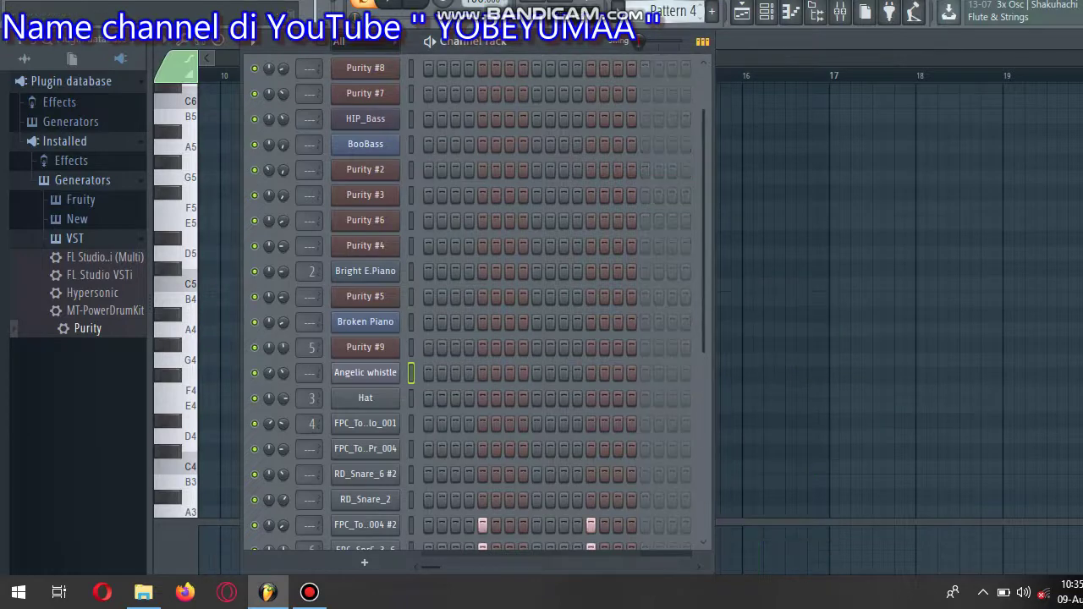
drag(709, 172, 691, 381)
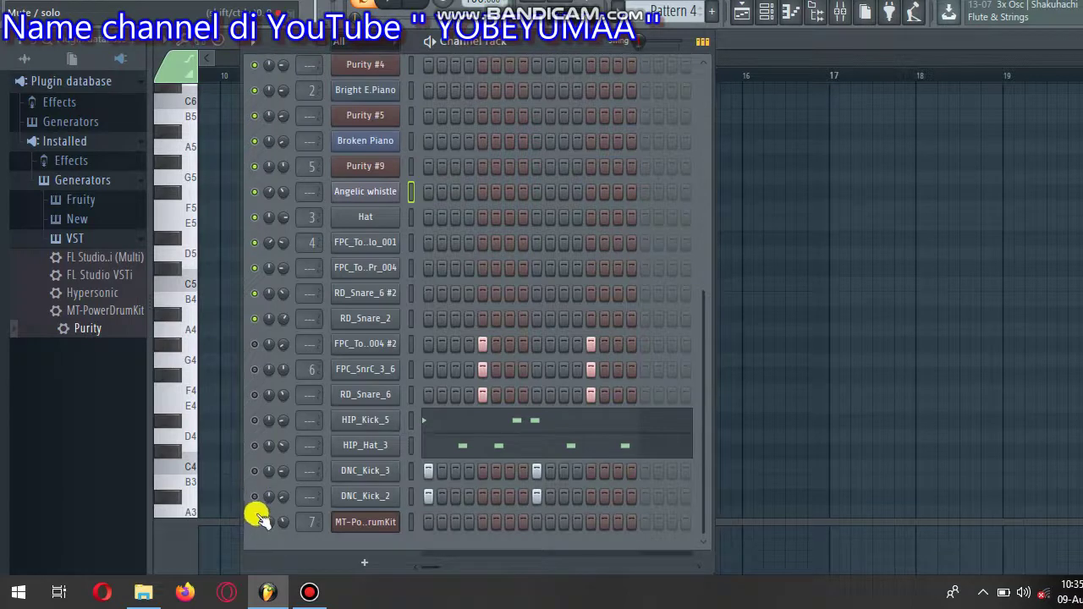
click(254, 369)
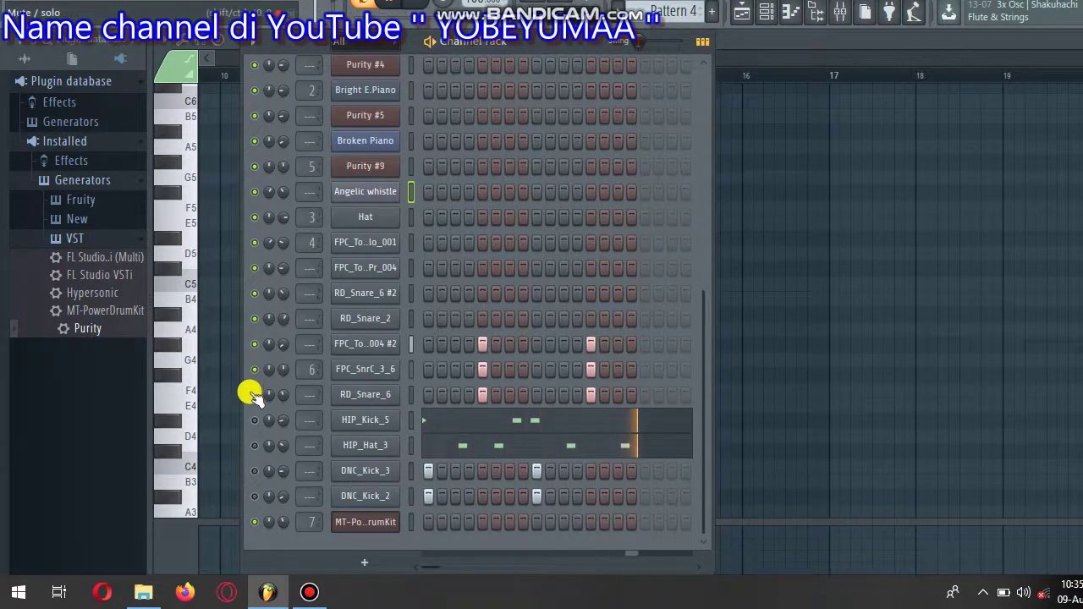
click(254, 496)
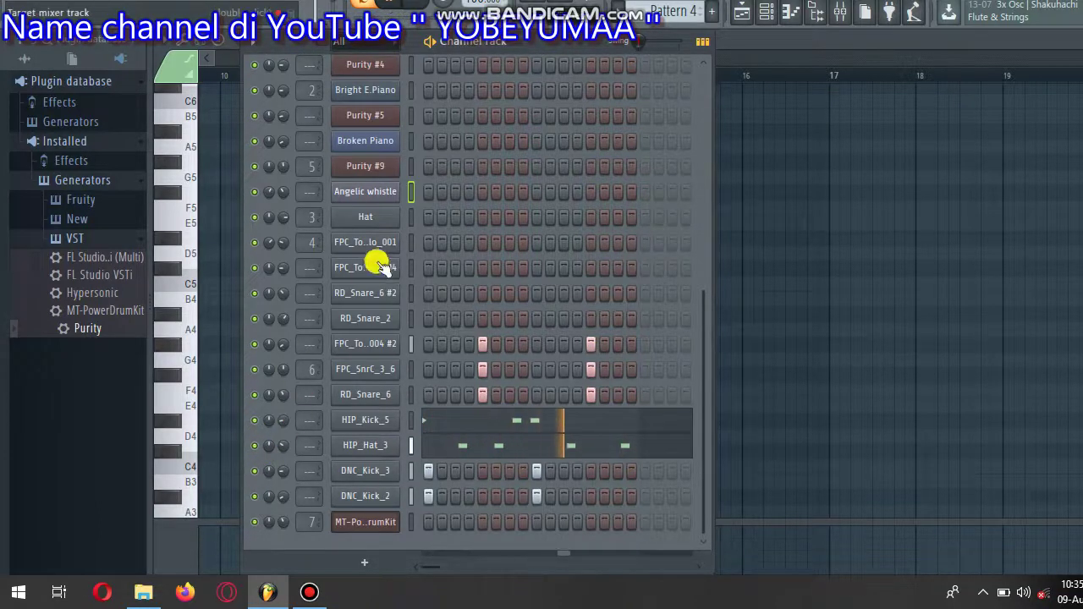
drag(703, 314, 713, 423)
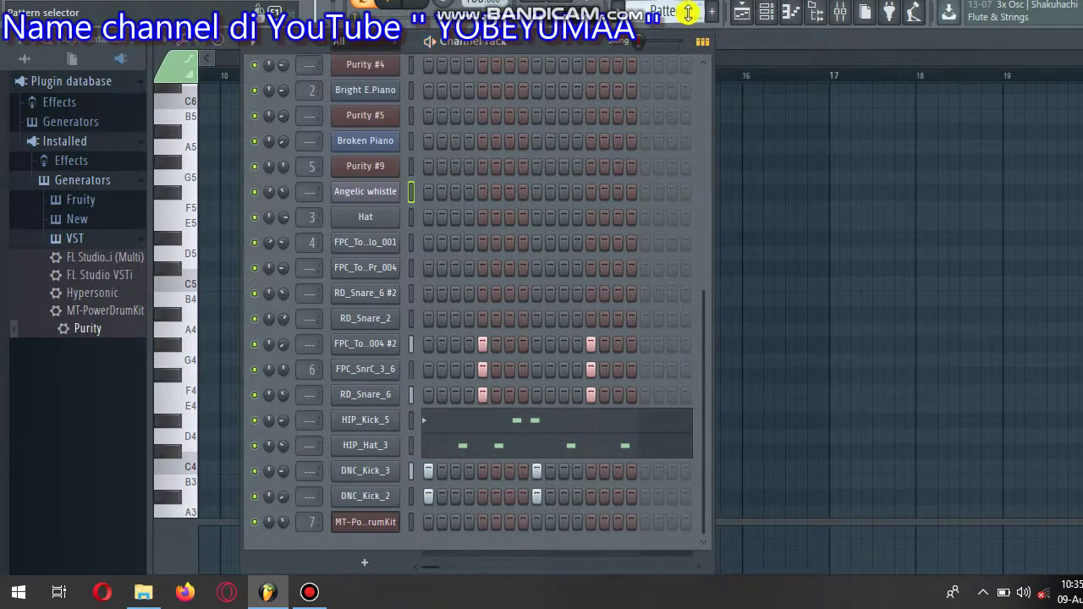
Look over the channels used in Pattern 5 and Pattern 6 in the channel rack
scroll(676, 12, down, 1)
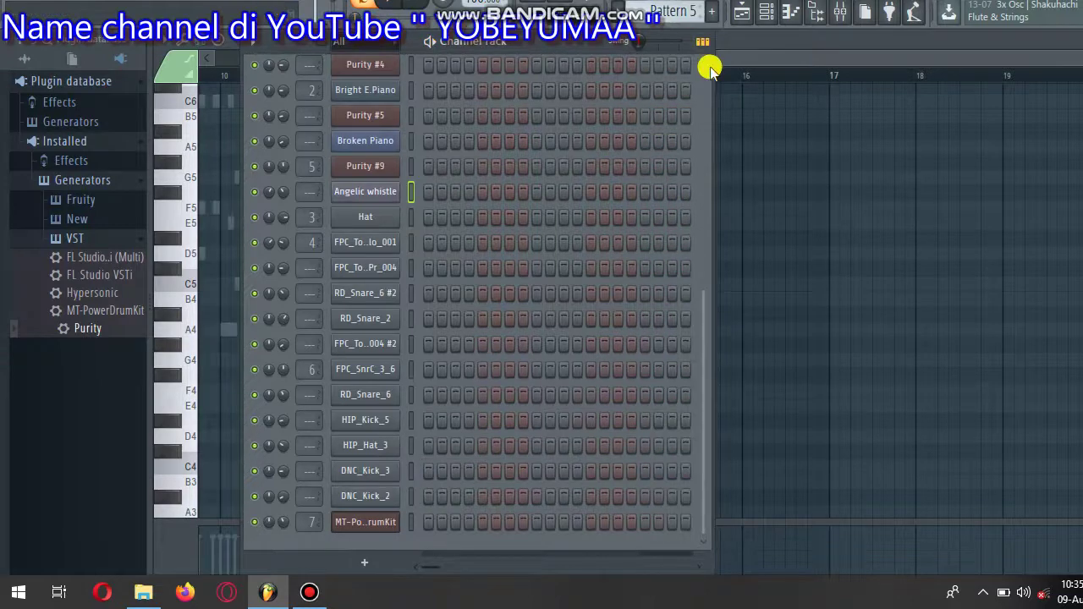
scroll(702, 76, up, 5)
scroll(702, 75, down, 1)
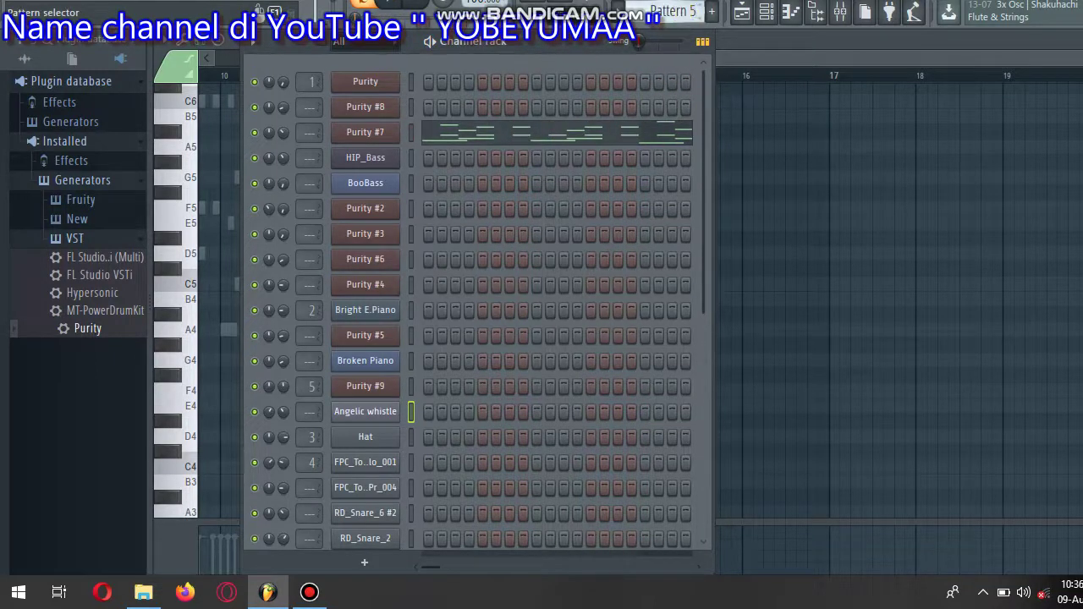
scroll(677, 12, down, 1)
scroll(715, 397, down, 5)
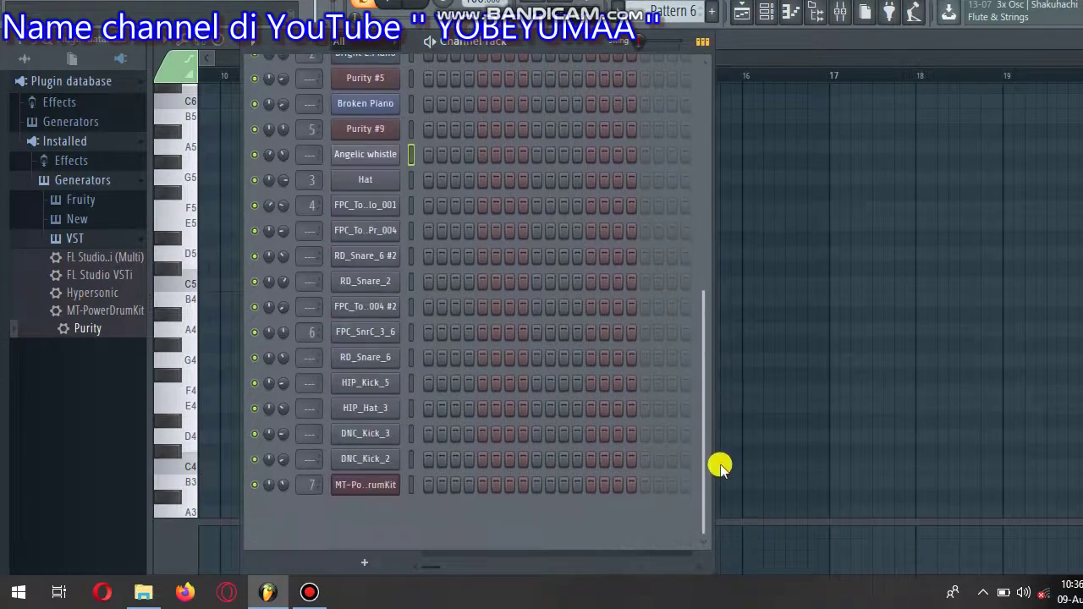
scroll(719, 338, up, 8)
Open the playlist, select Pattern 1 from its clip, and view its channels in the channel rack
click(741, 10)
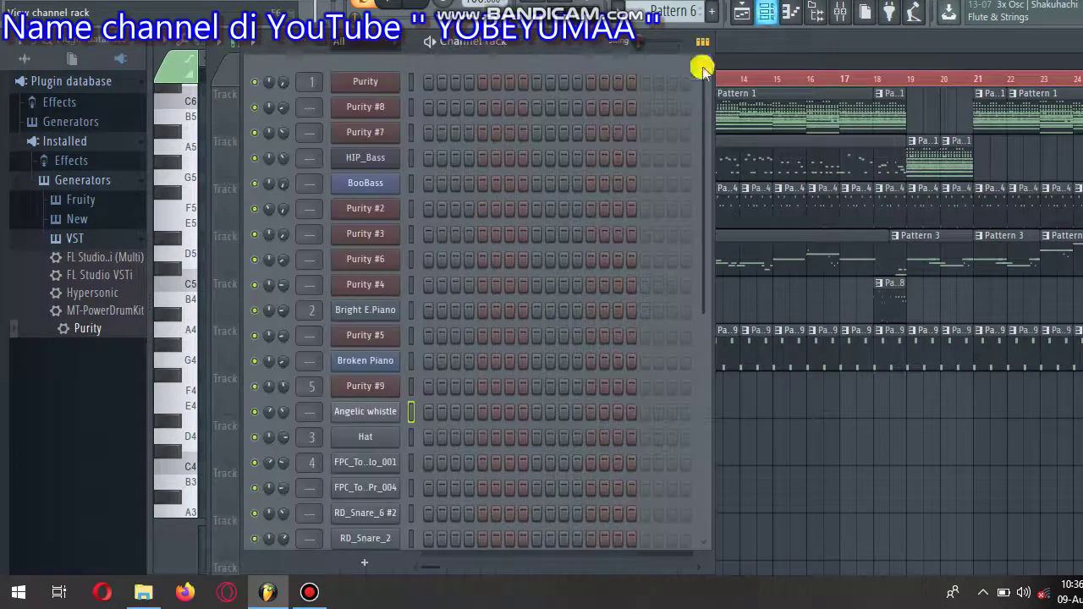
click(766, 12)
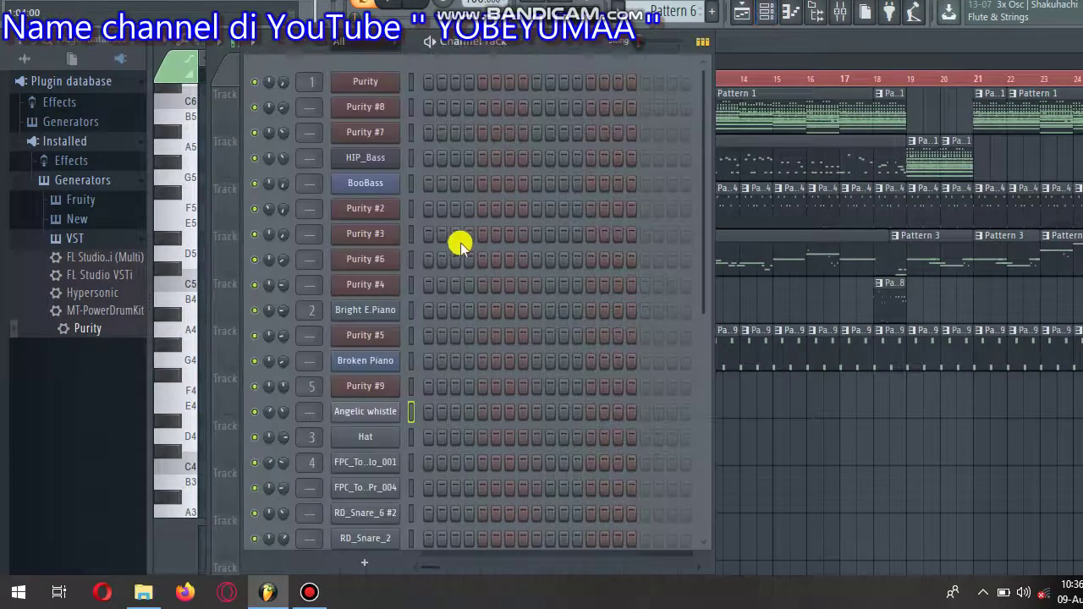
click(672, 106)
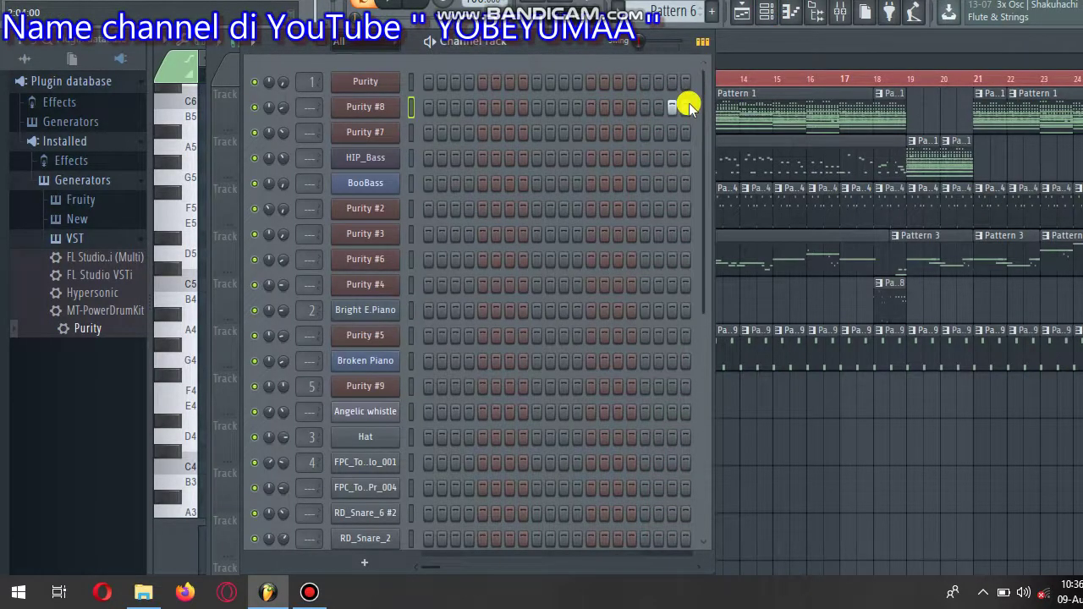
right_click(673, 106)
click(770, 11)
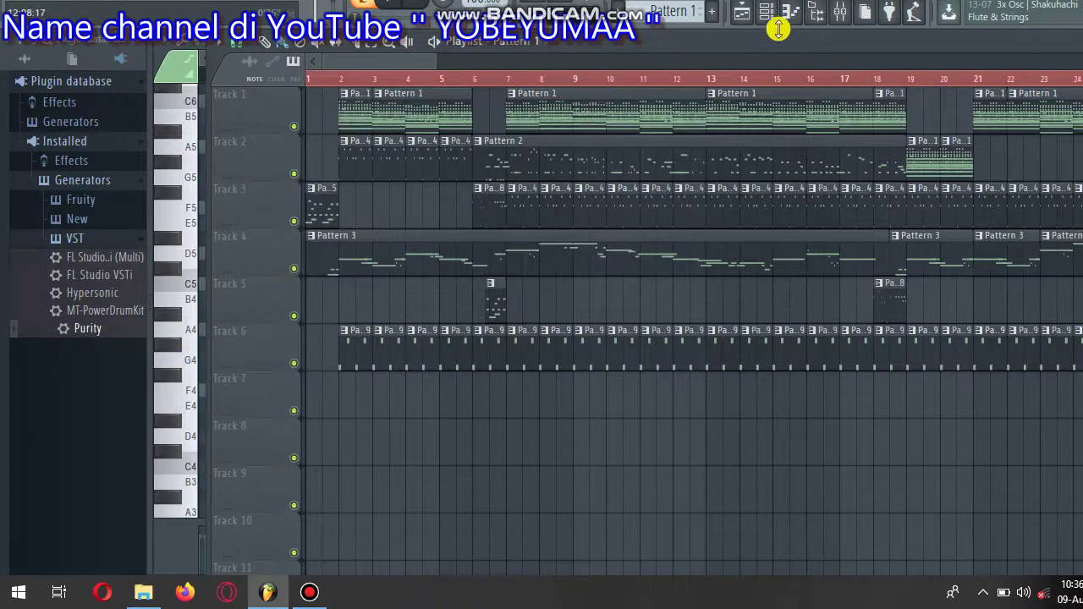
click(770, 11)
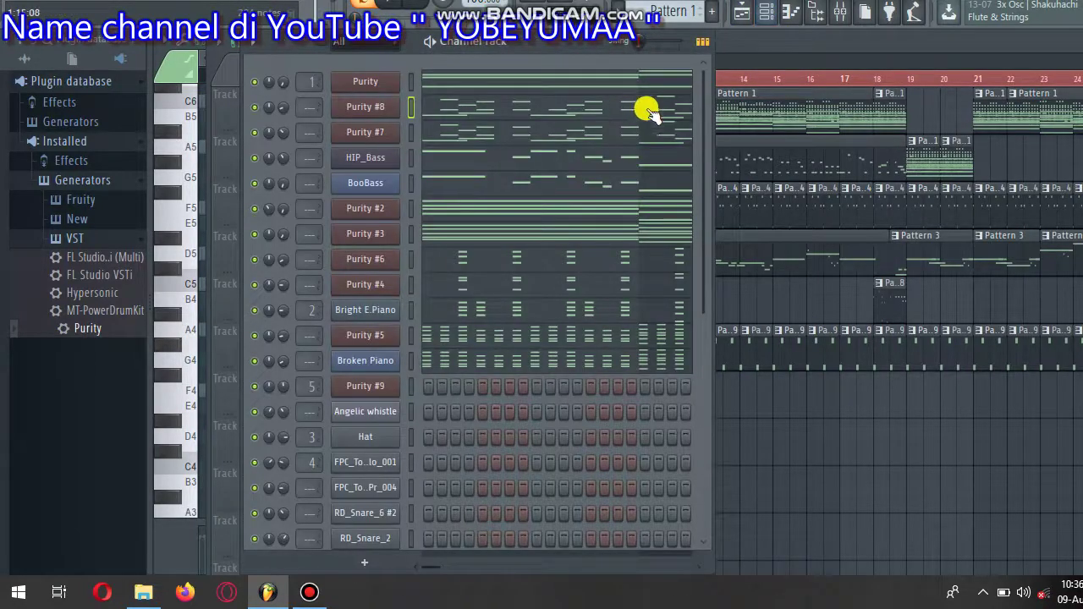
click(770, 12)
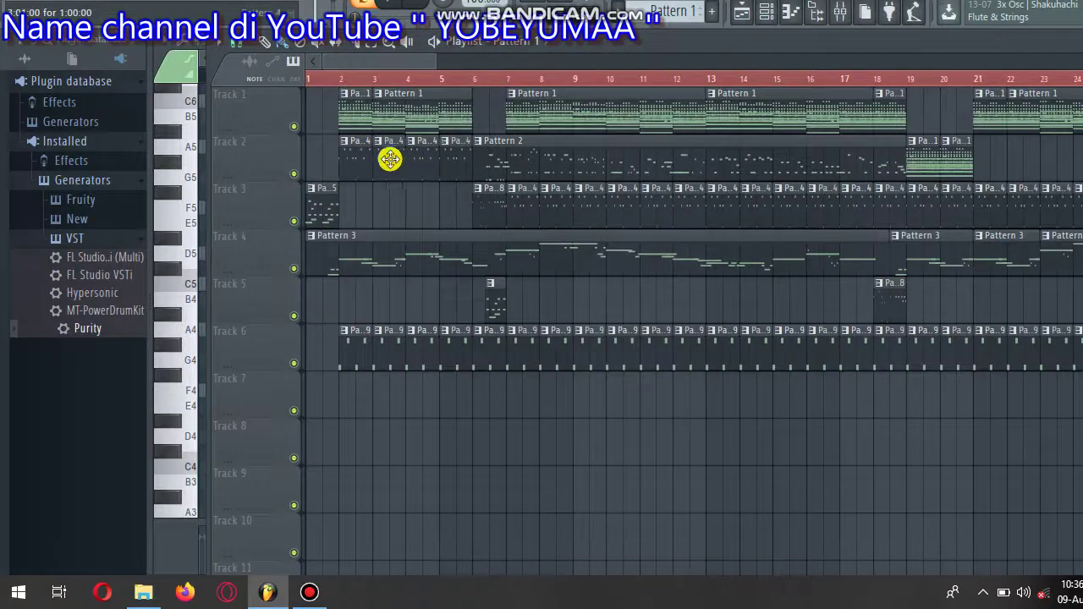
View Pattern 4's drum channels in the channel rack and play the pattern
click(769, 12)
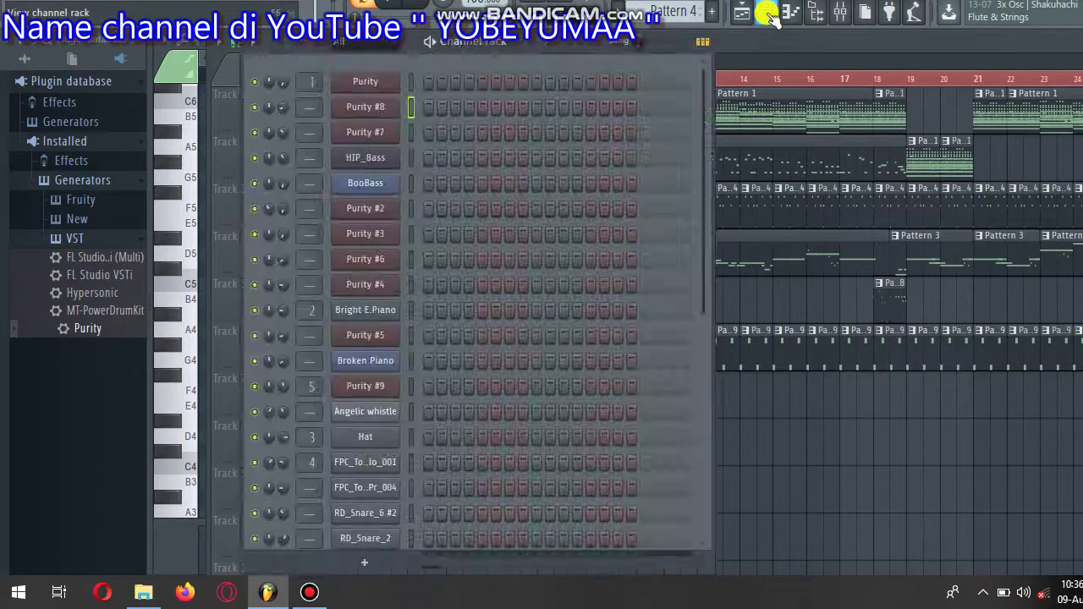
drag(701, 114, 668, 442)
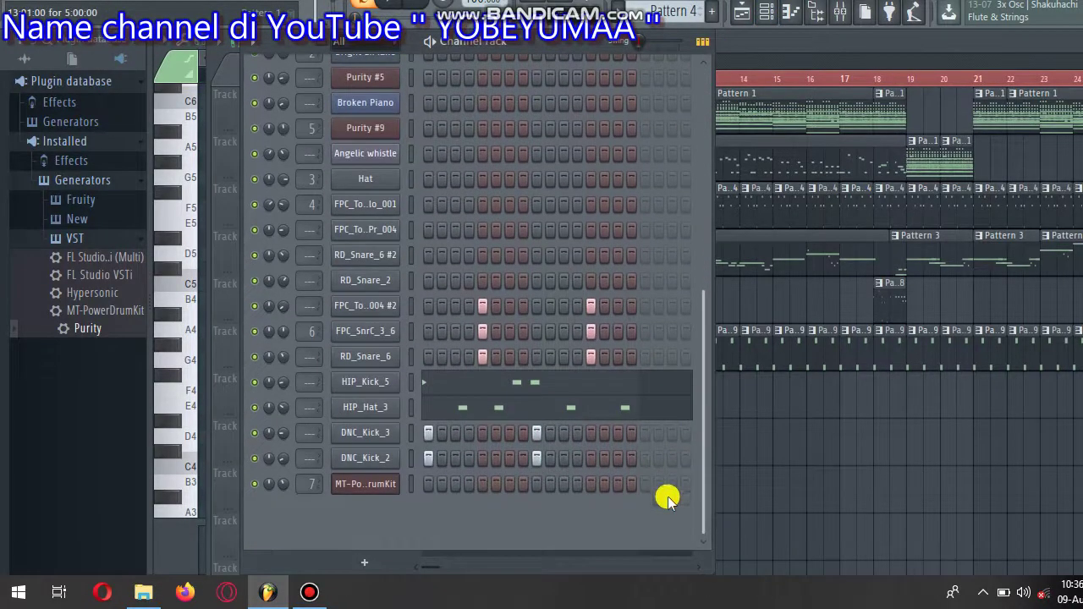
scroll(694, 333, up, 1)
key(space)
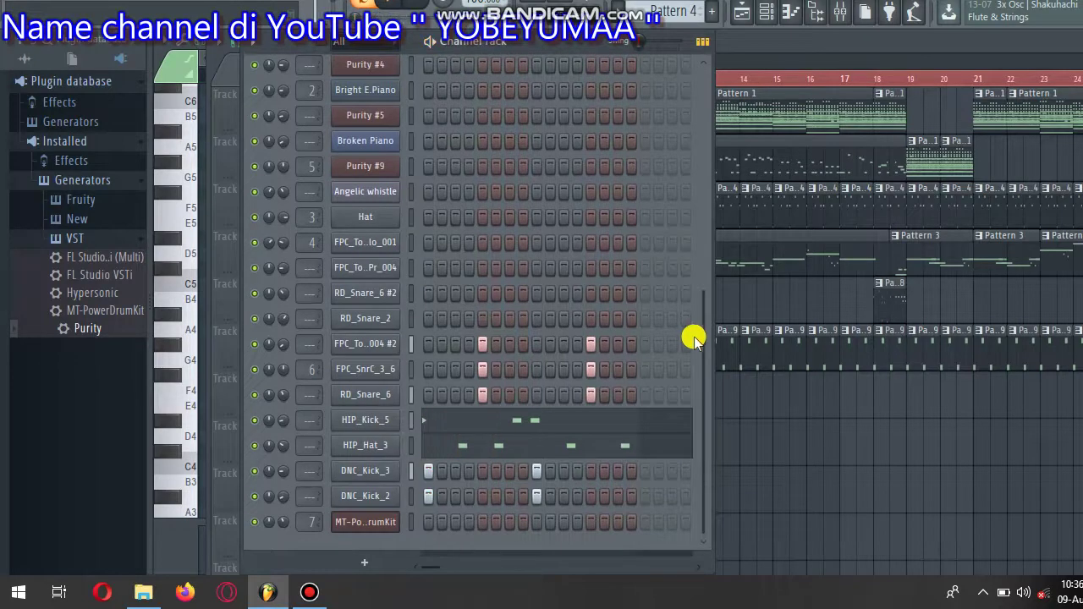
click(769, 13)
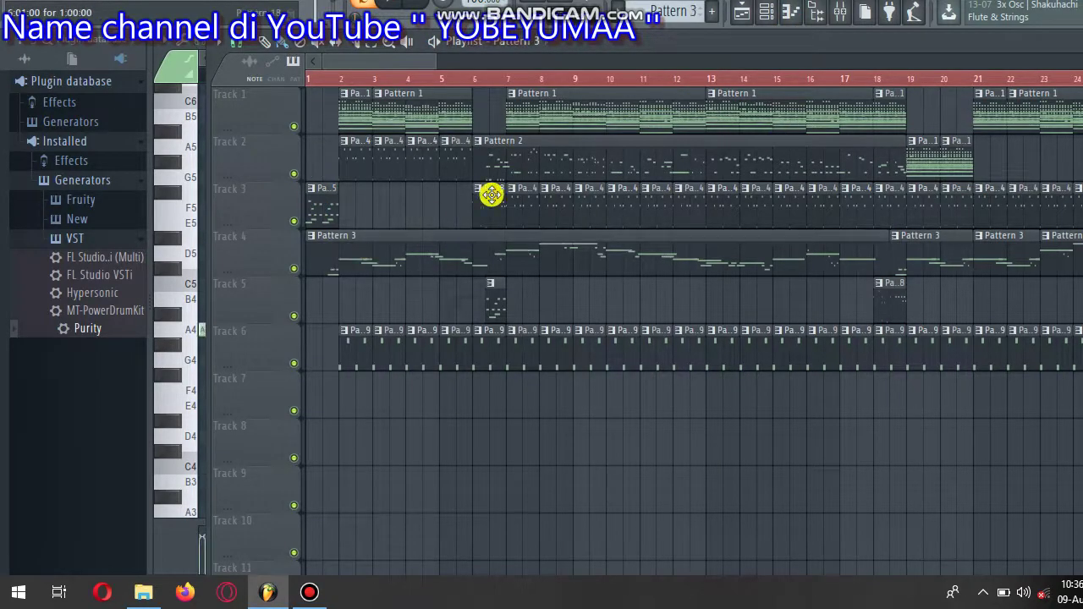
View Pattern 18's snare, tom and MT-PowerDrumKit channels in the channel rack during playback, and return to the playlist
click(769, 14)
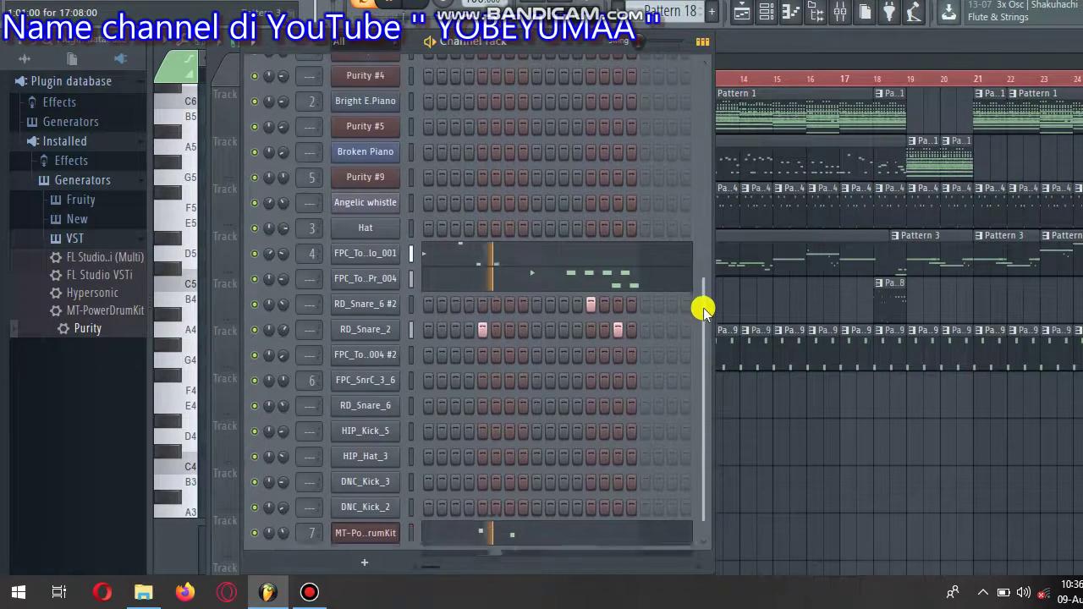
scroll(701, 309, up, 1)
drag(704, 315, 703, 338)
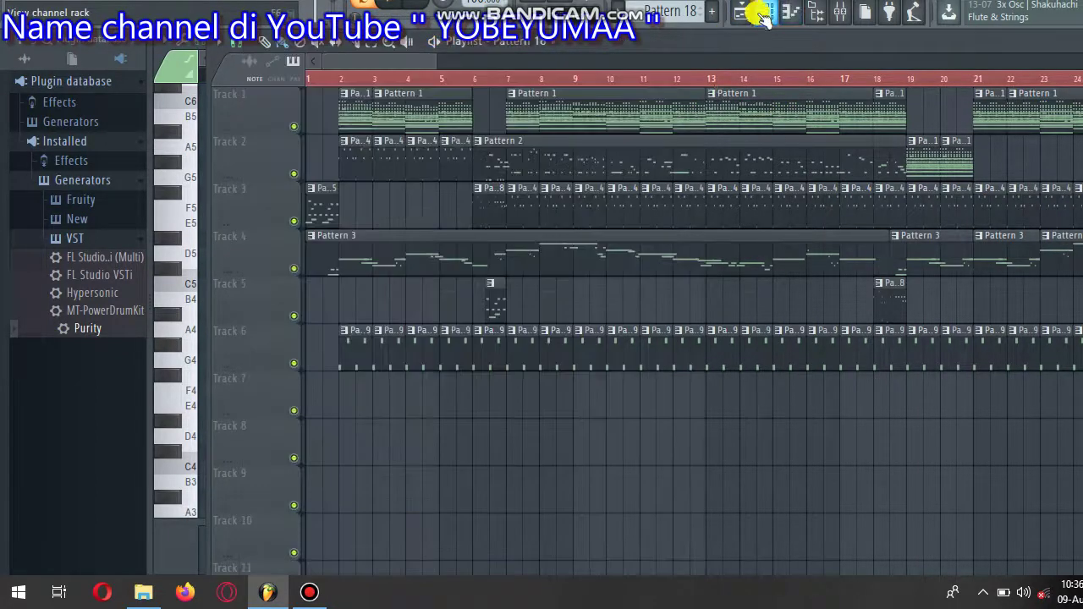
click(764, 11)
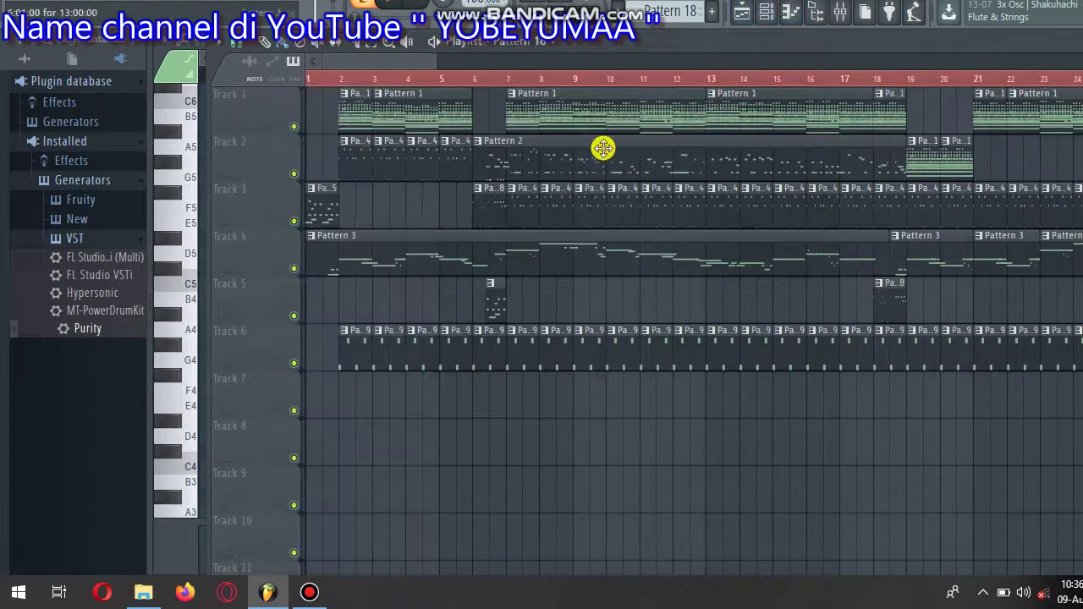
Select Pattern 3 from its Track 4 clip, view its Angelic whistle channel in the channel rack, and return to the playlist
click(459, 268)
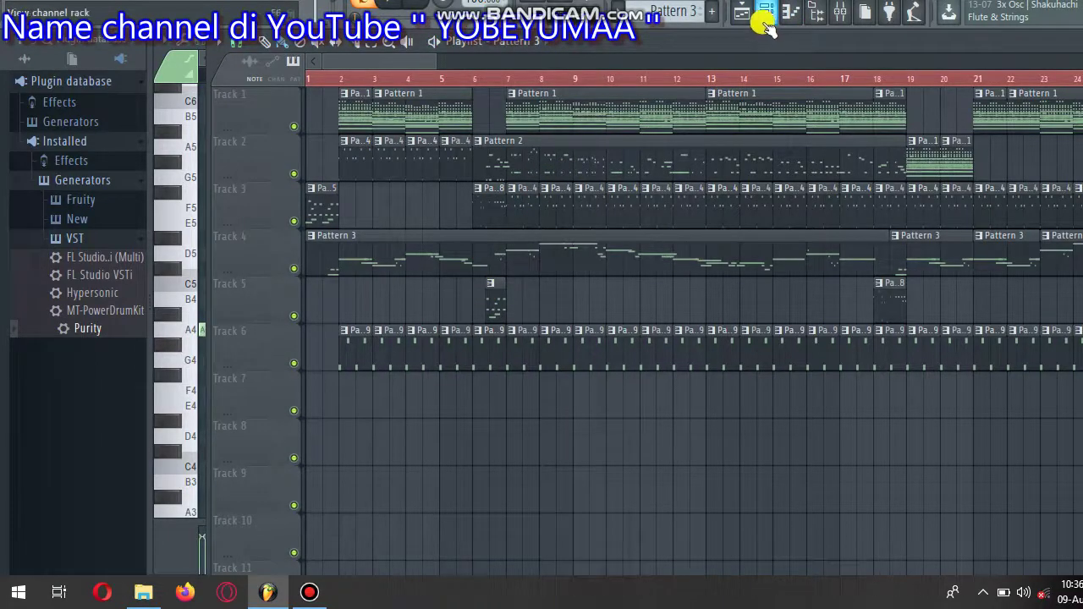
click(765, 17)
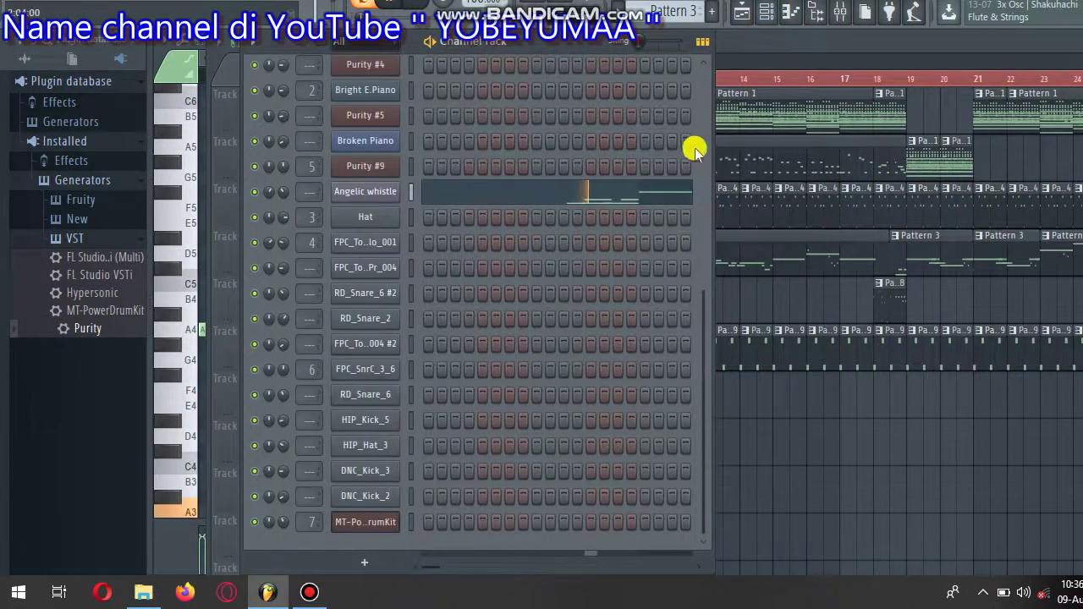
click(751, 41)
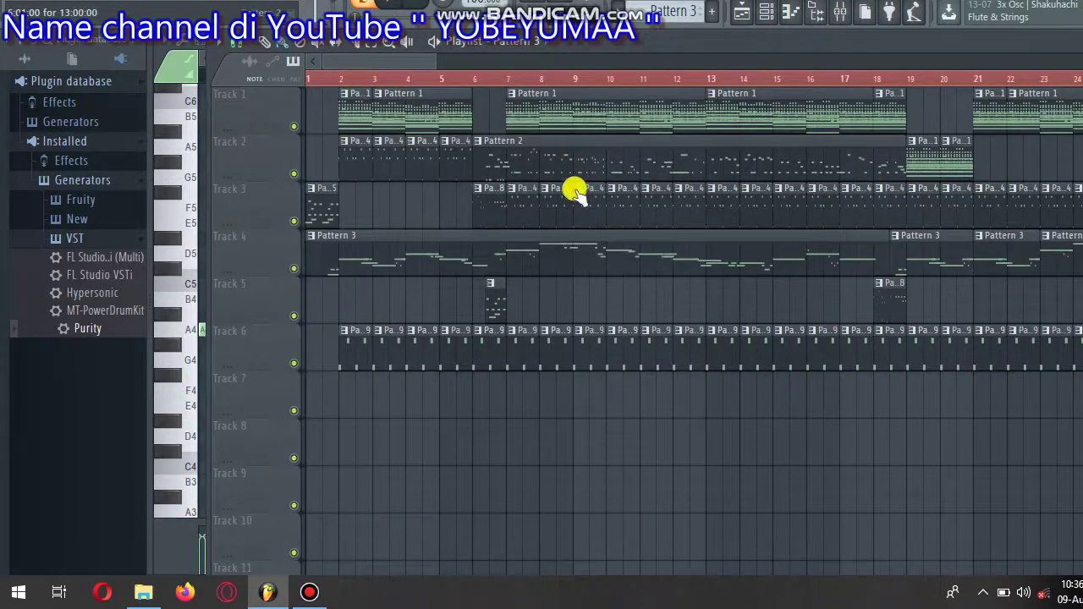
Select Pattern 5 from its Track 5 clip, view its Purity #7 notes in the channel rack, and return to the playlist
click(497, 302)
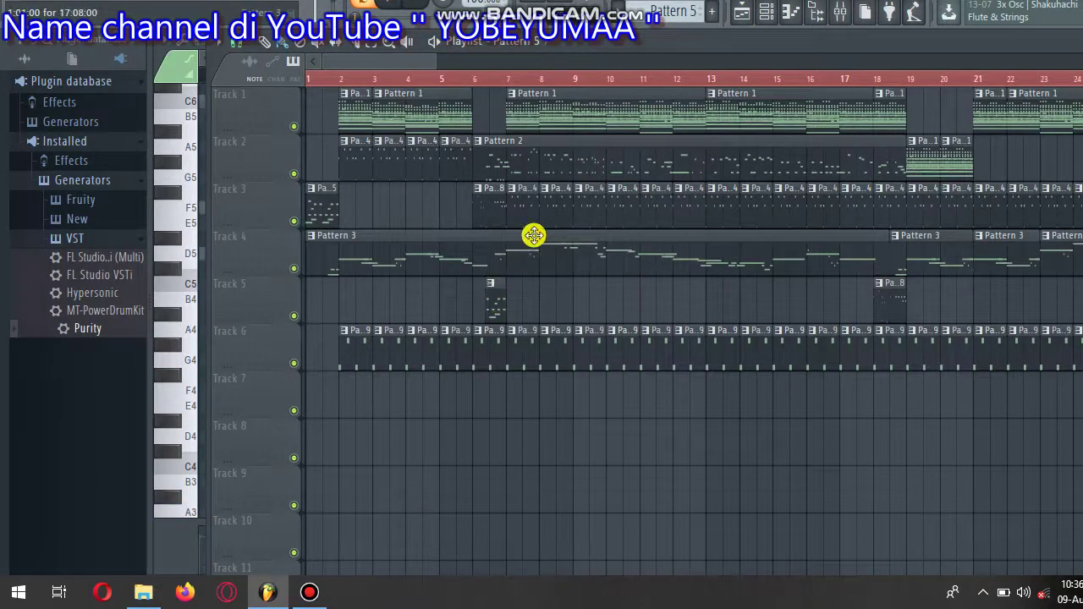
click(764, 15)
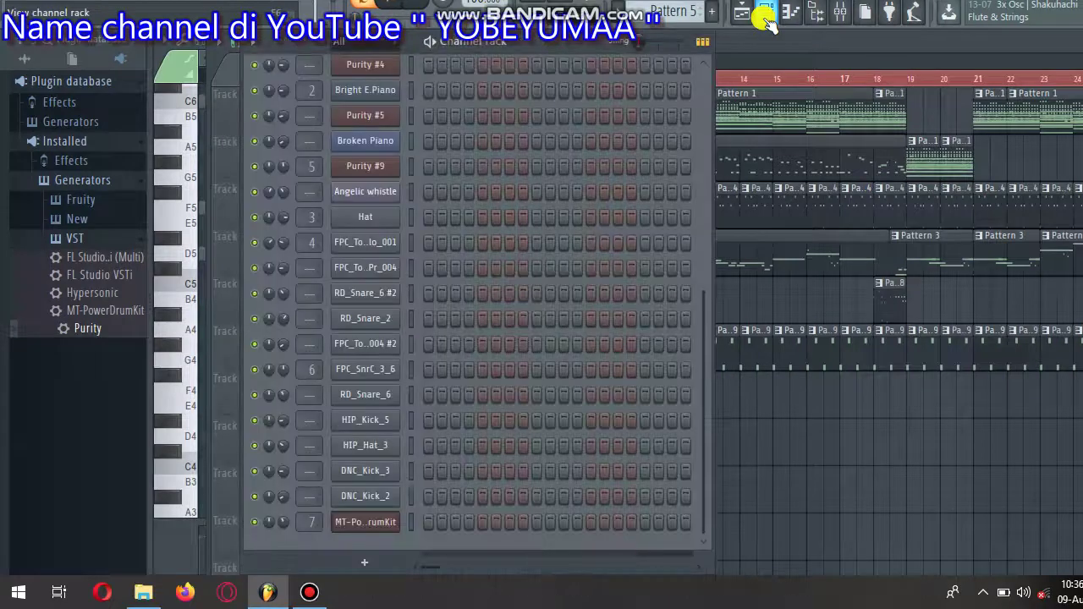
scroll(695, 231, up, 5)
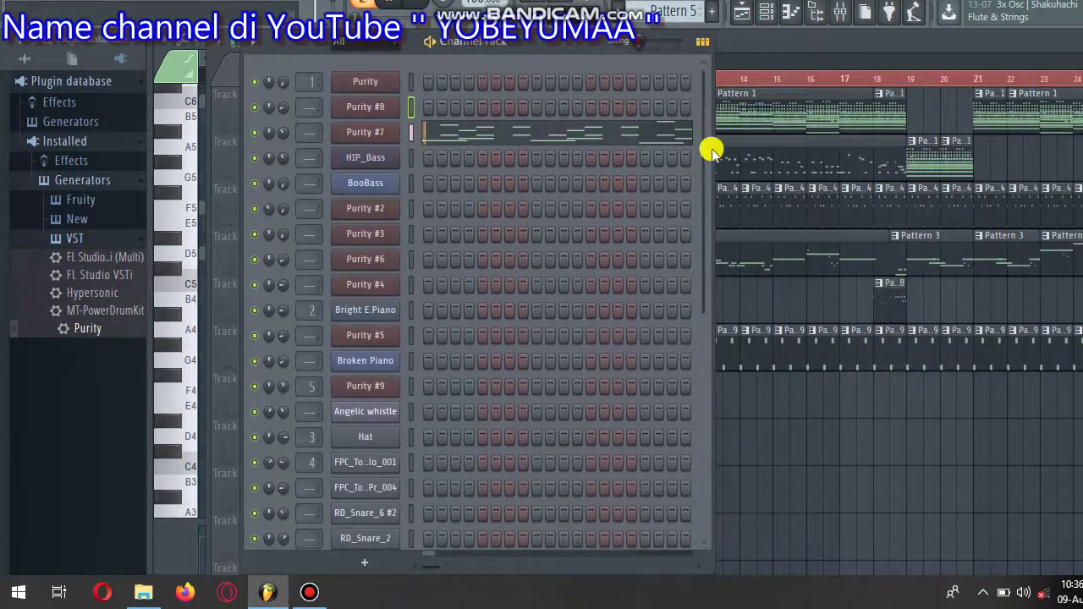
click(777, 43)
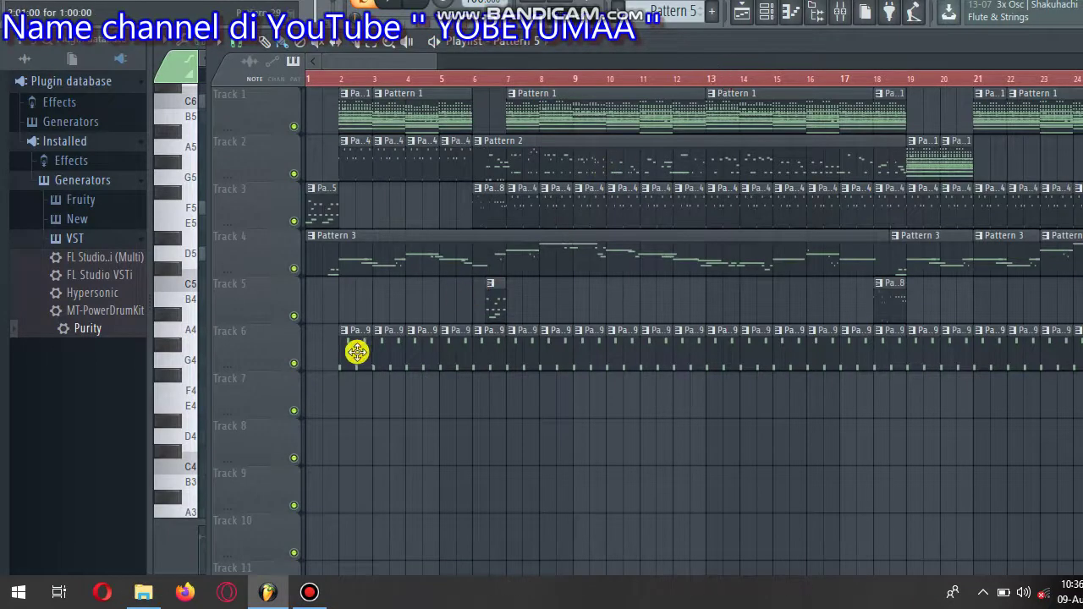
Select Pattern 29 from its Track 6 clip, view its MT-PowerDrumKit notes in the channel rack, and return to the playlist
click(765, 14)
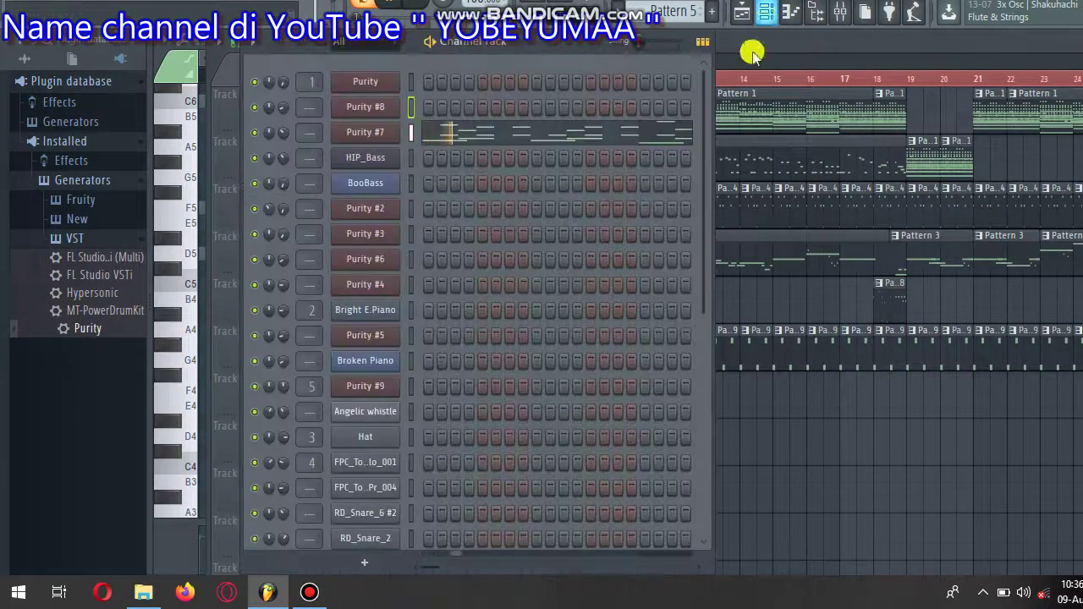
click(767, 13)
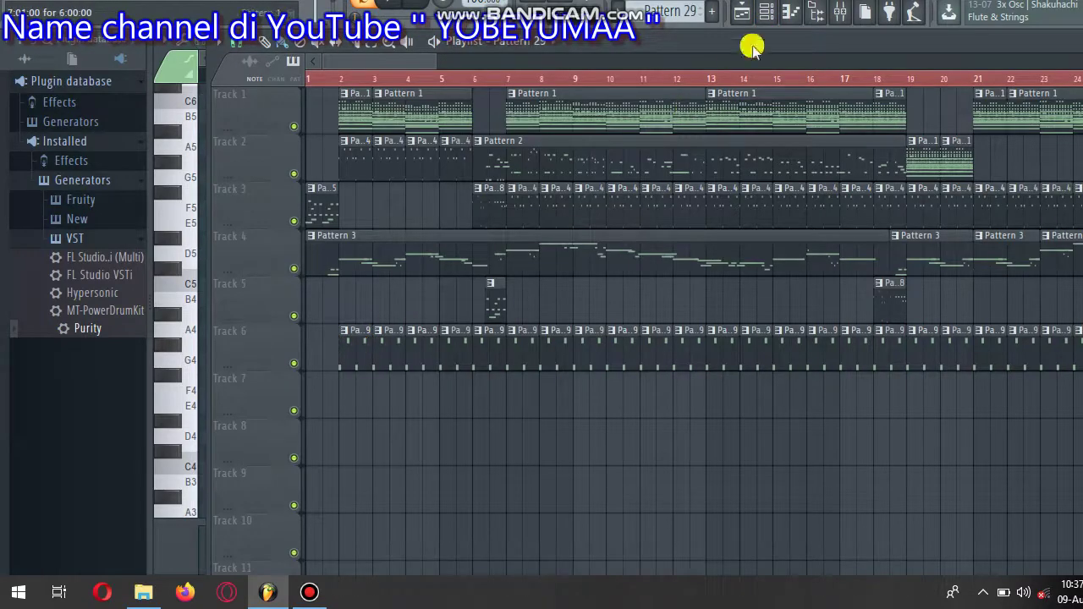
click(767, 14)
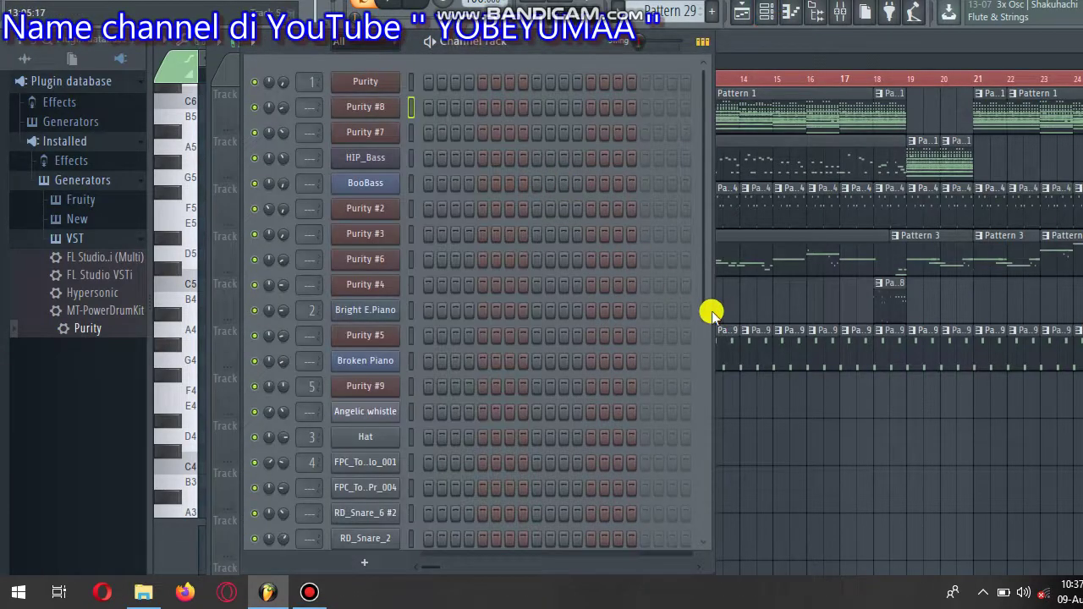
drag(703, 302, 715, 572)
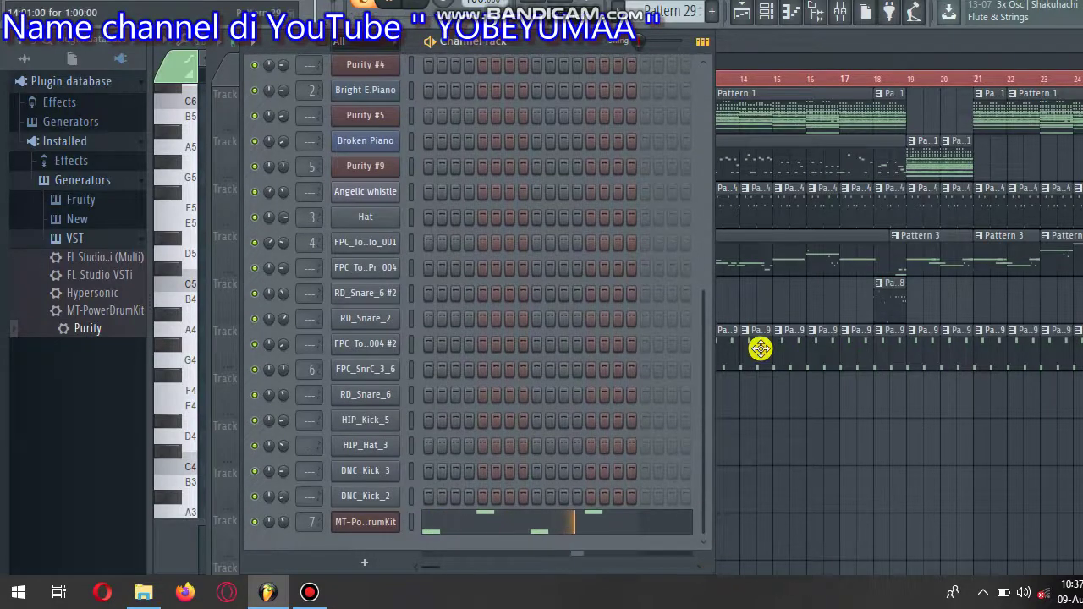
click(802, 47)
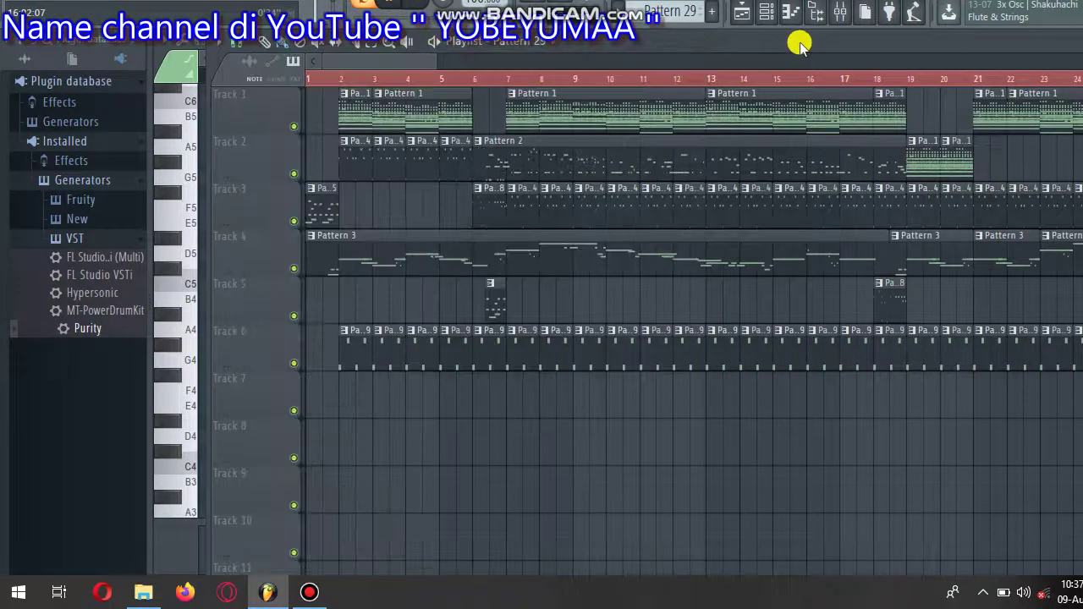
Mute Tracks 6, 5, 4, 3 and 2 in the playlist
click(293, 364)
click(294, 315)
click(294, 268)
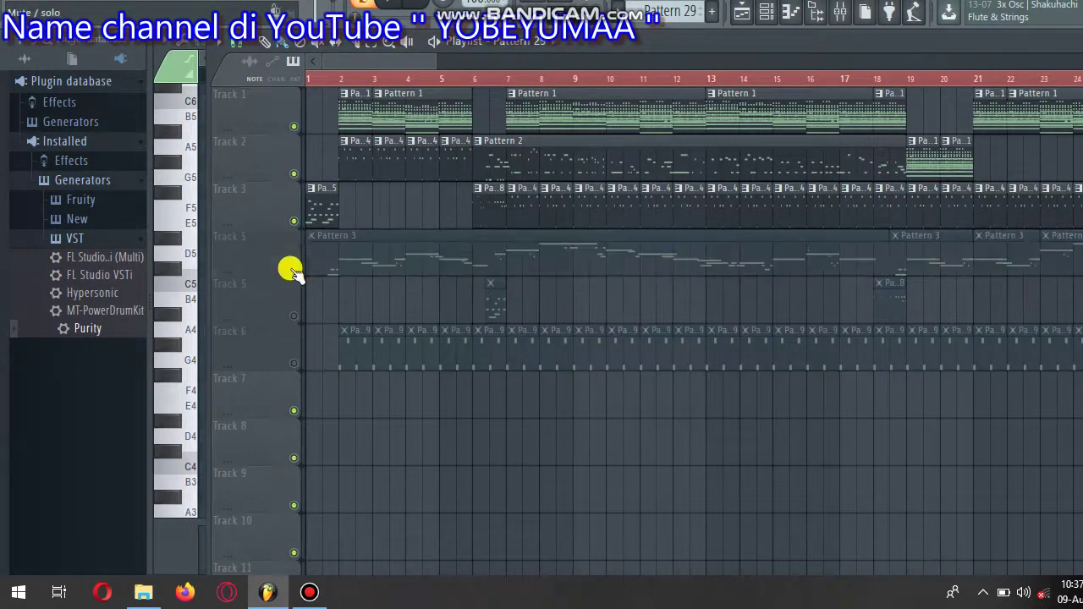
click(293, 221)
click(293, 175)
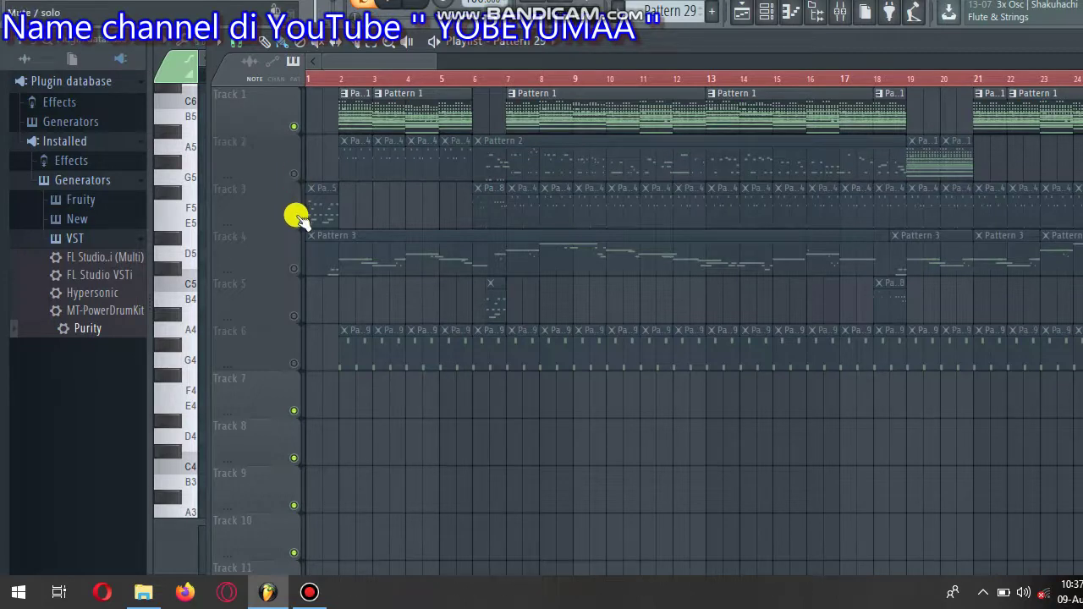
Mute Track 1, unmute Tracks 2, 3 and 4, and play the song with only those three pattern tracks active
click(294, 219)
click(293, 127)
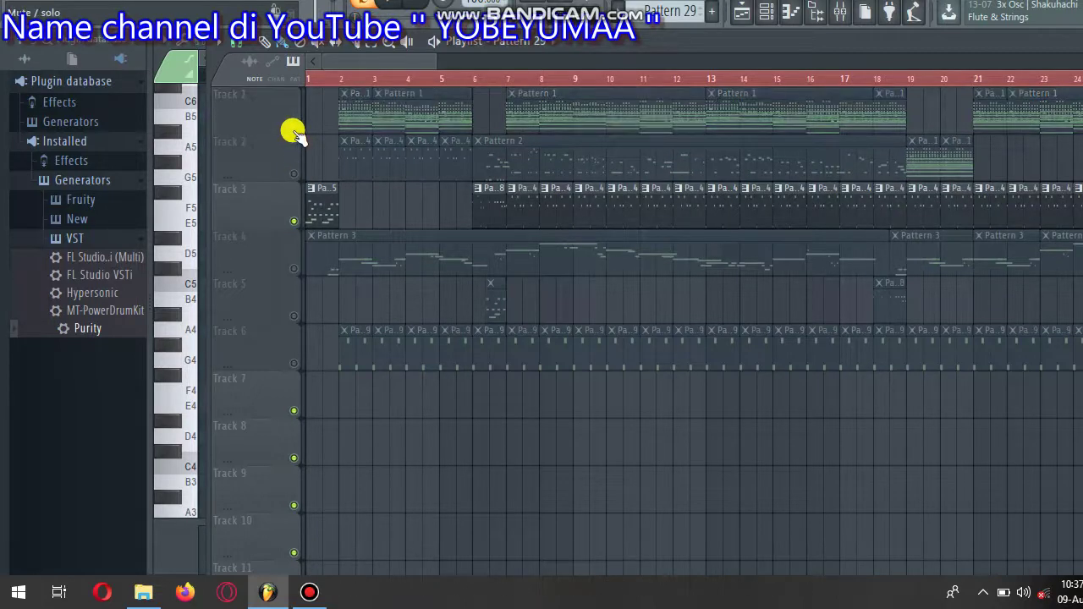
click(294, 126)
click(293, 126)
click(293, 175)
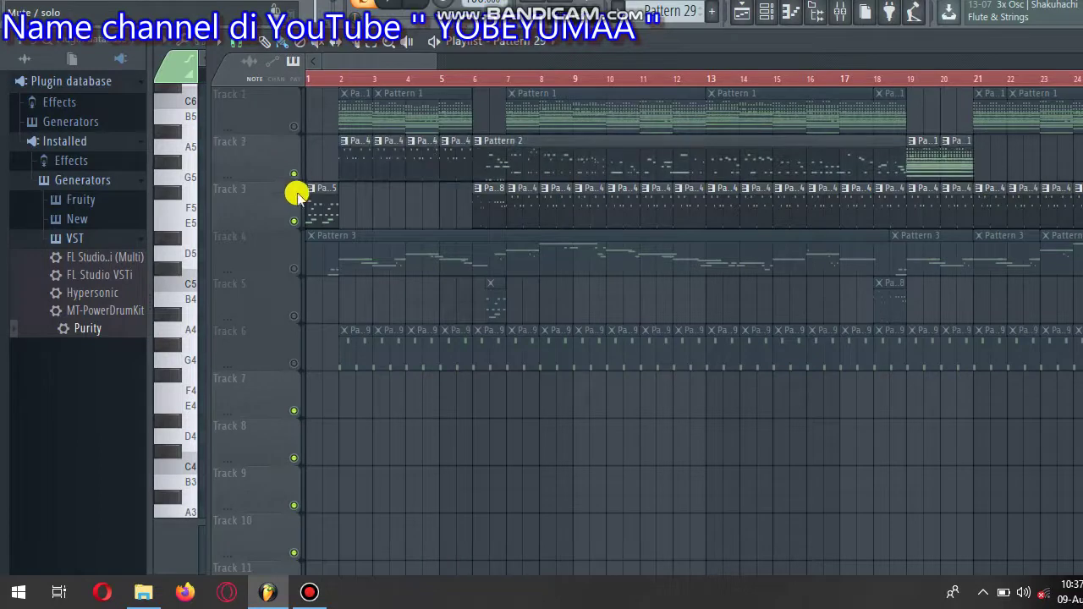
click(293, 269)
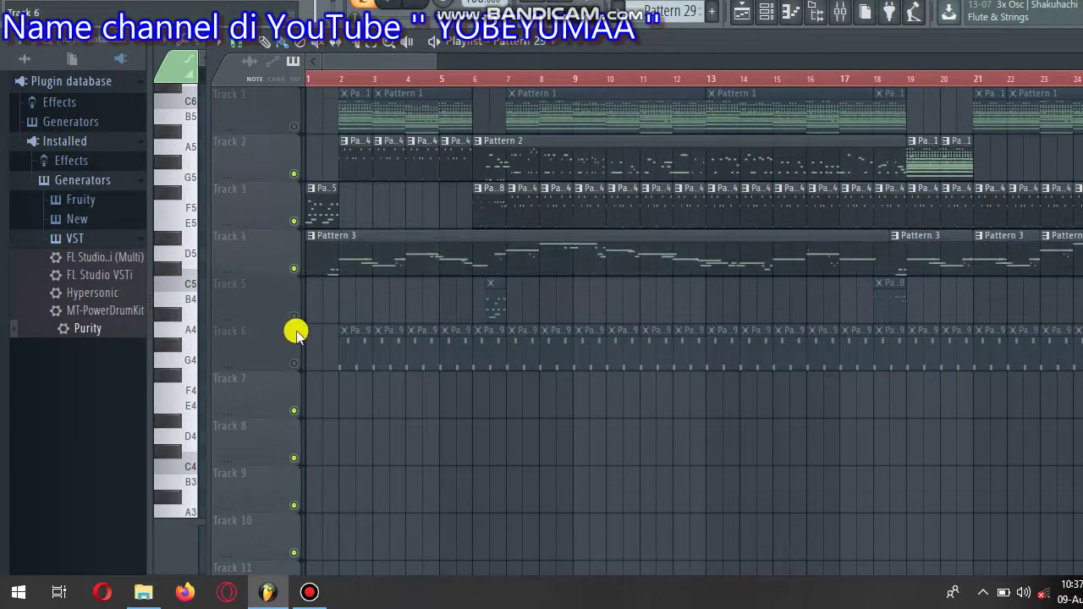
click(392, 5)
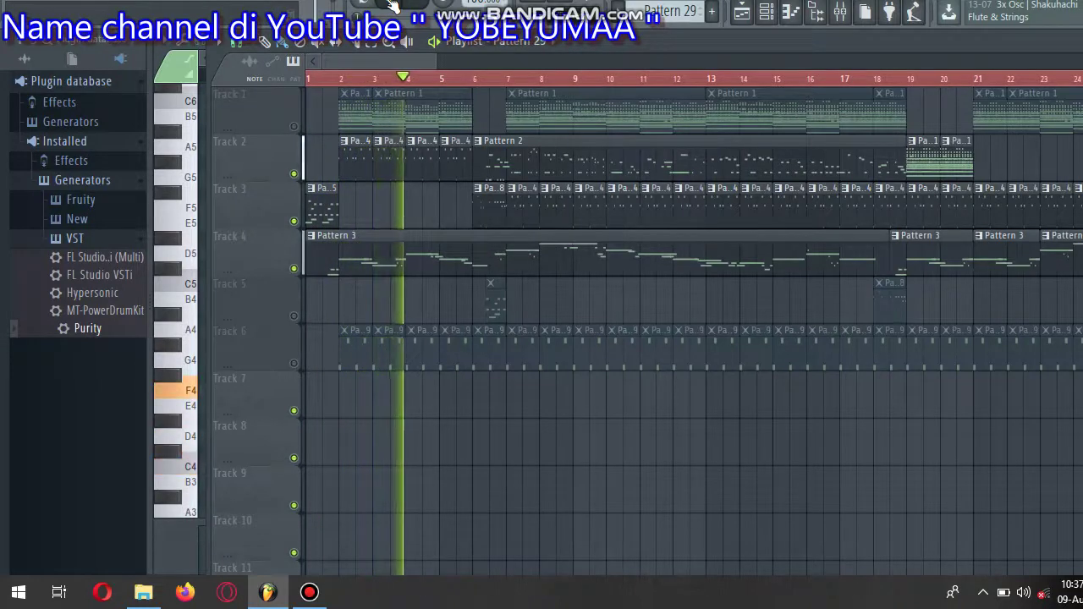
View the channels sounding in the channel rack during playback, return to the playlist, and stop the song
click(766, 14)
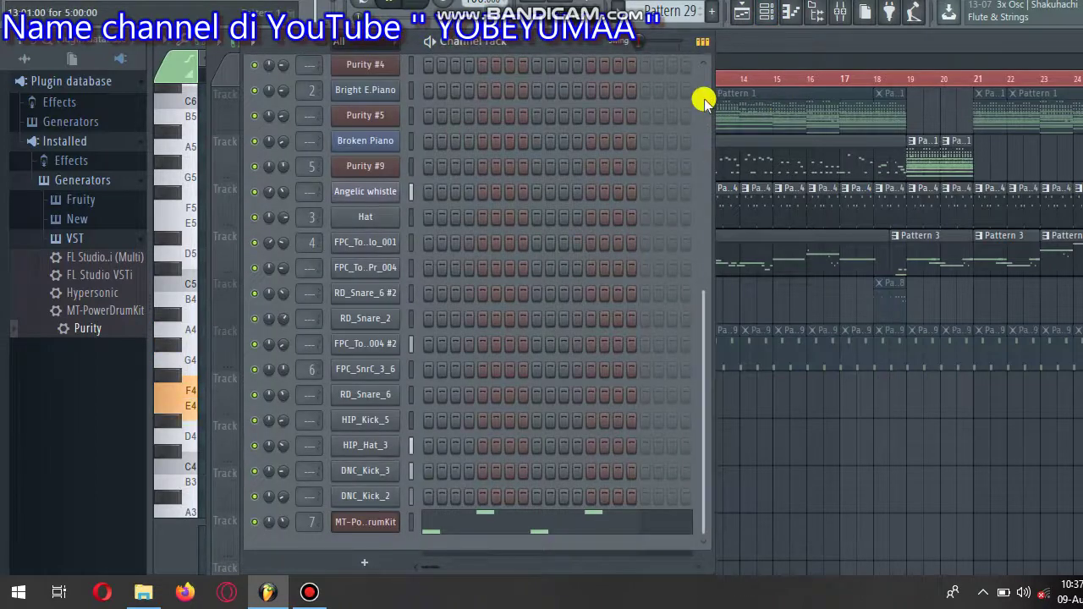
scroll(701, 96, up, 5)
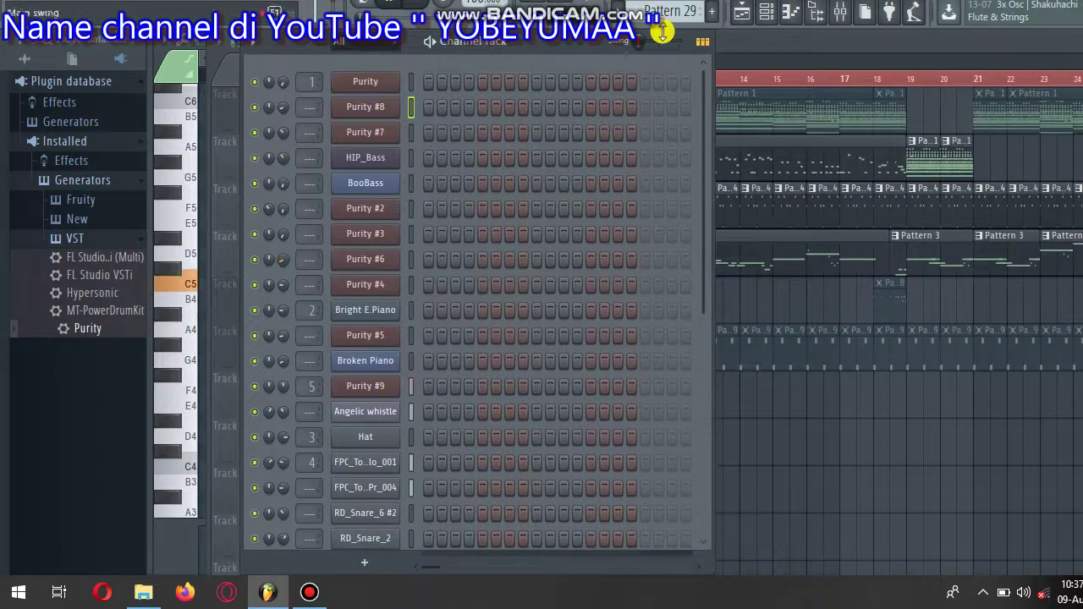
click(777, 40)
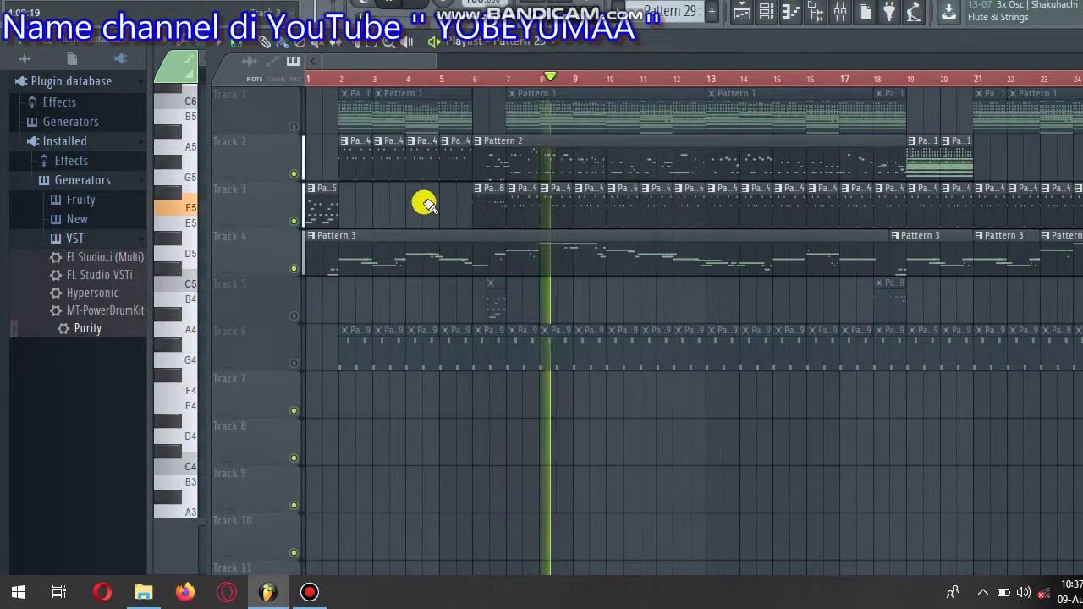
key(space)
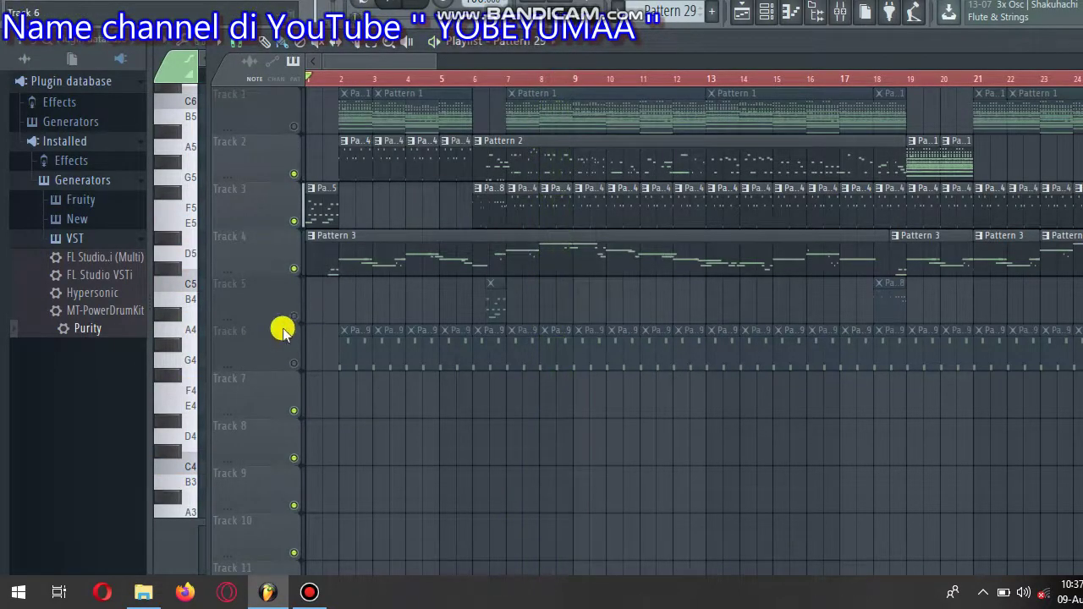
Unmute Tracks 5 and 6, play the start of the song with them included, and stop playback
click(294, 316)
click(295, 361)
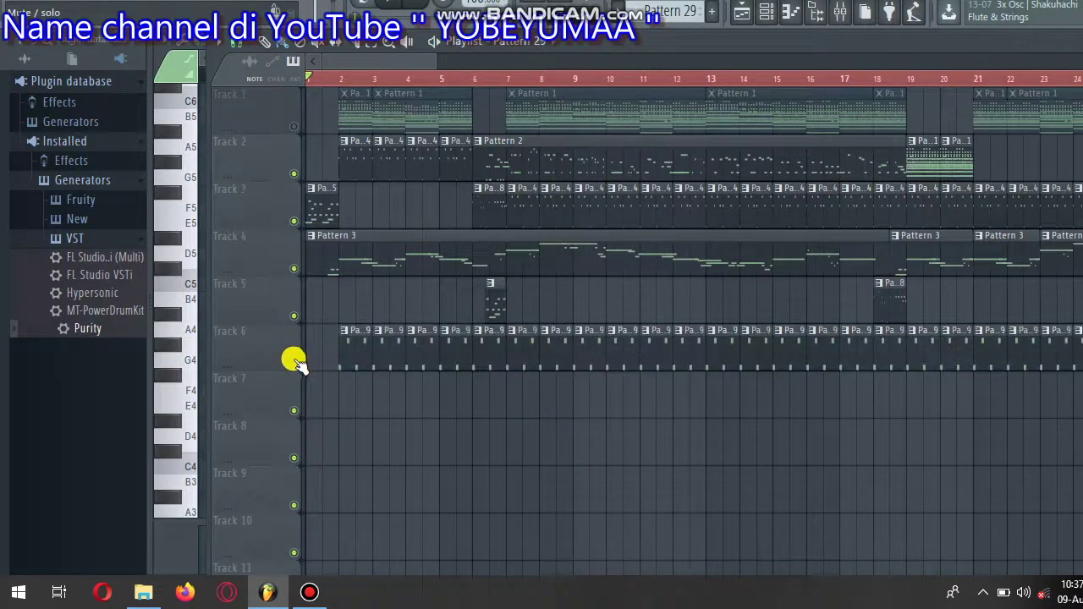
key(space)
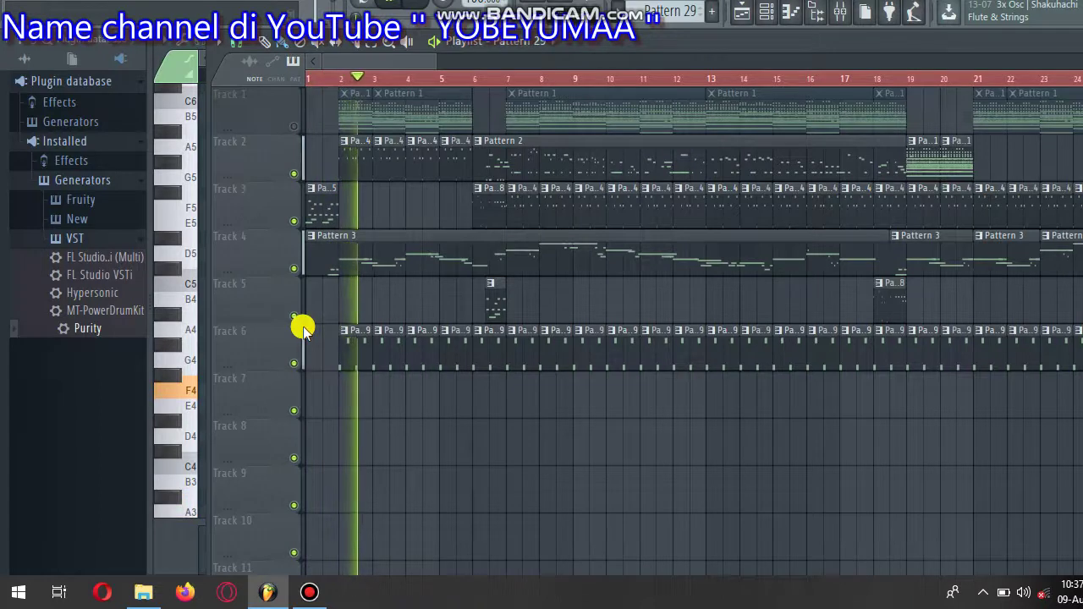
key(space)
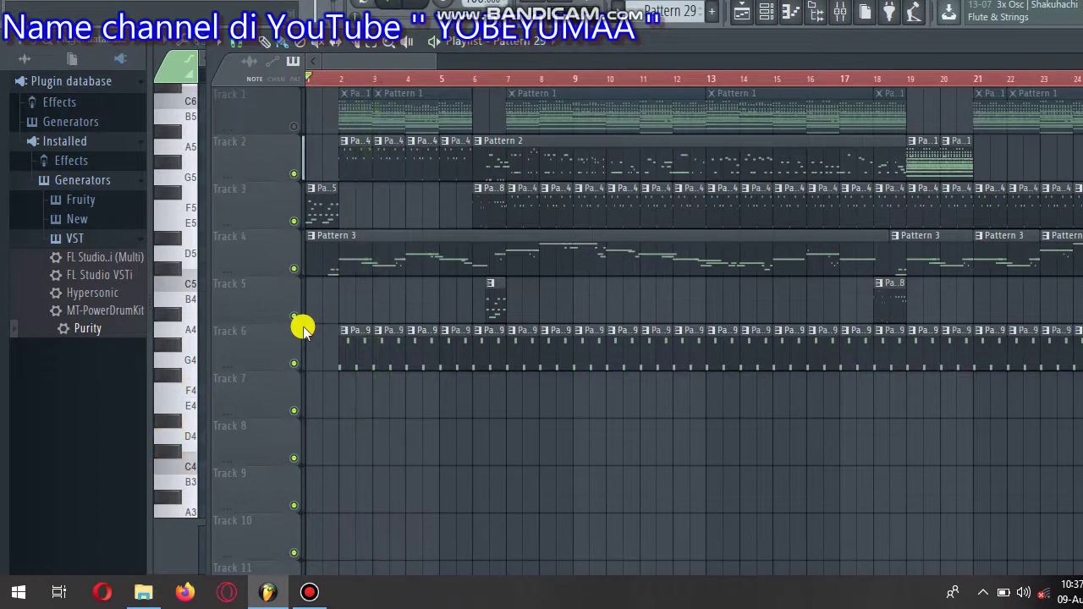
Unmute Track 1 and play the song from the start with the whole arrangement shown in the playlist
click(293, 127)
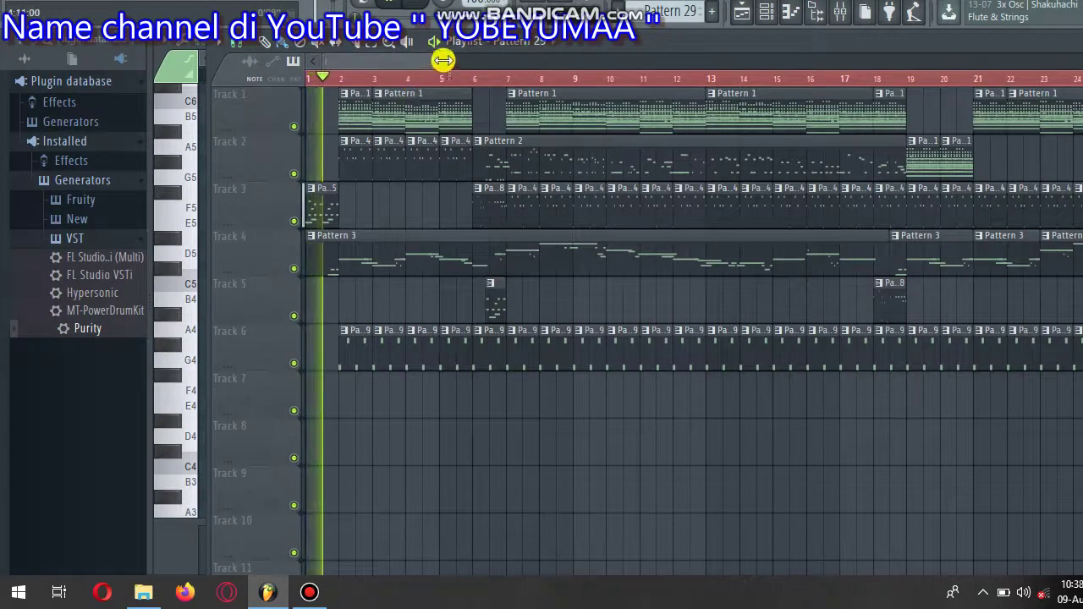
drag(443, 65, 443, 110)
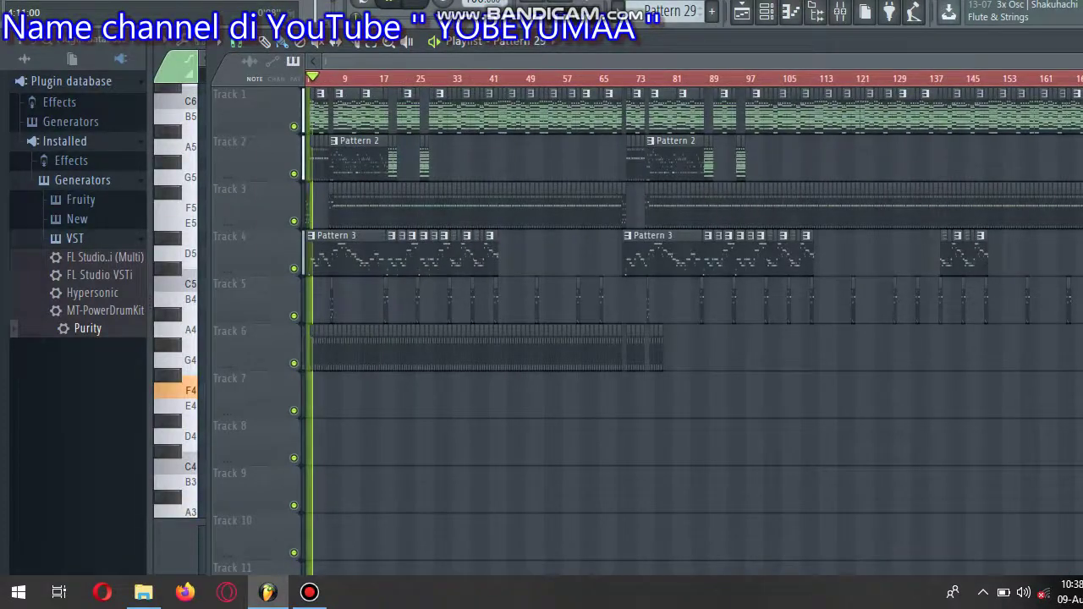